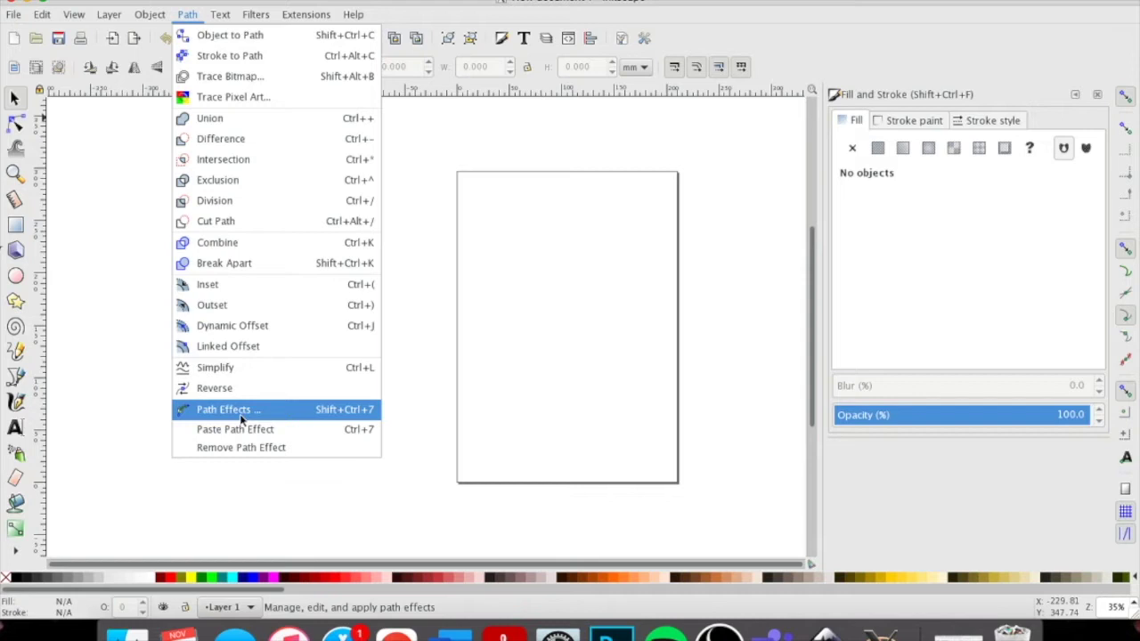
{"action": "left_click", "coordinate": [122, 372]}
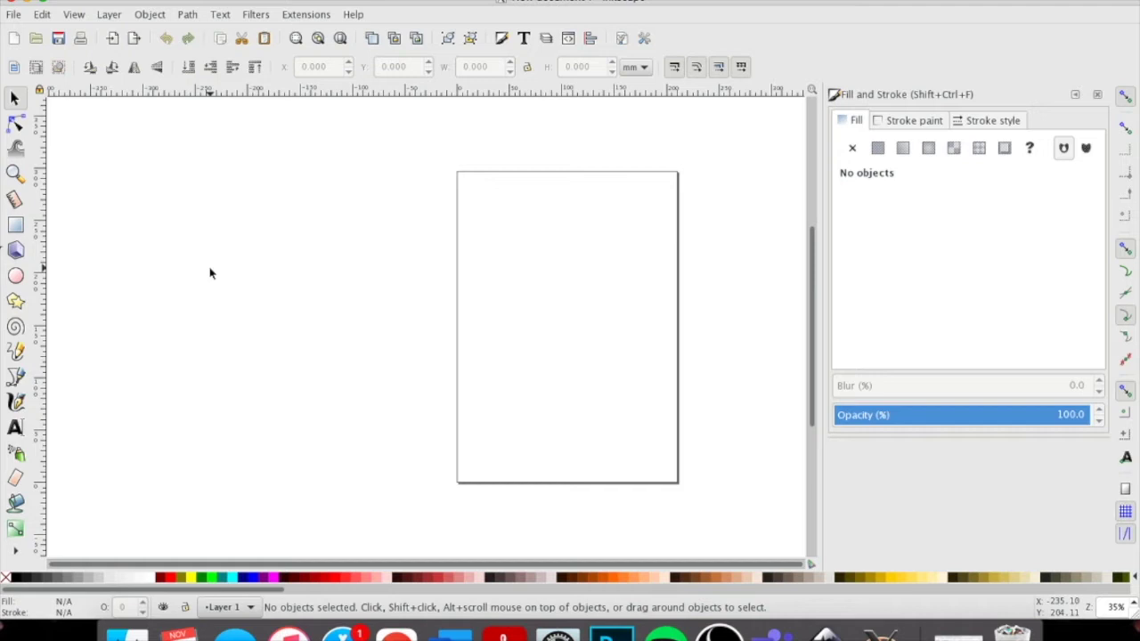
Import the Merry Christmas image 800px_COLOURBOX34538900.jpg from the Desktop and place it on the empty canvas beside the page
{"action": "left_click", "coordinate": [14, 17]}
{"action": "left_click", "coordinate": [63, 192]}
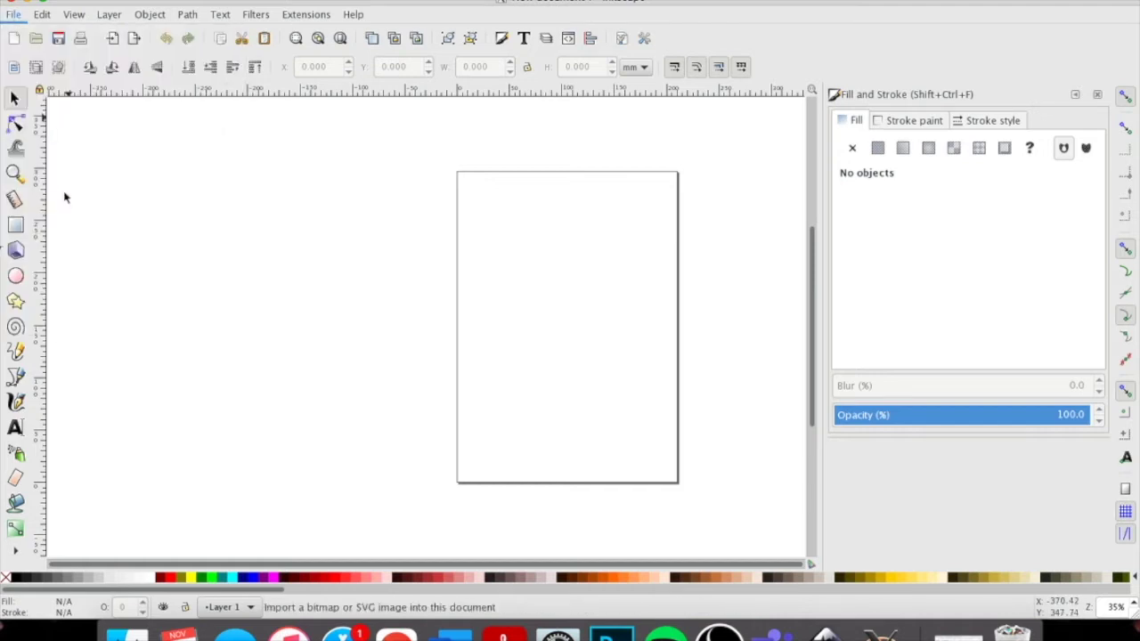
{"action": "left_click", "coordinate": [421, 287]}
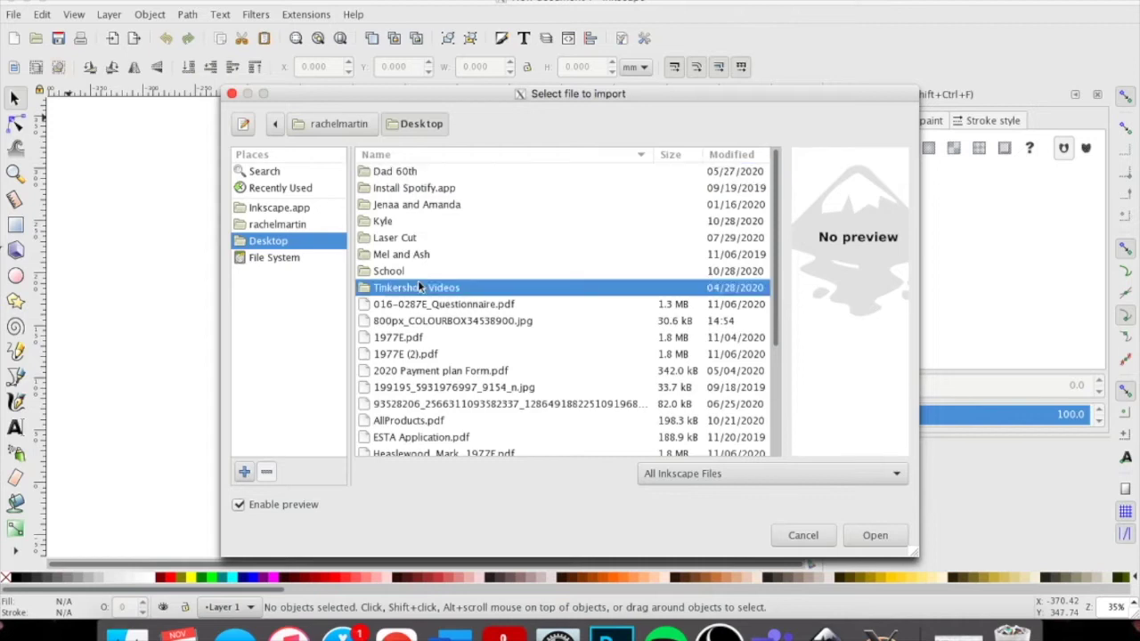
{"action": "key", "text": "Down"}
{"action": "key", "text": "Down"}
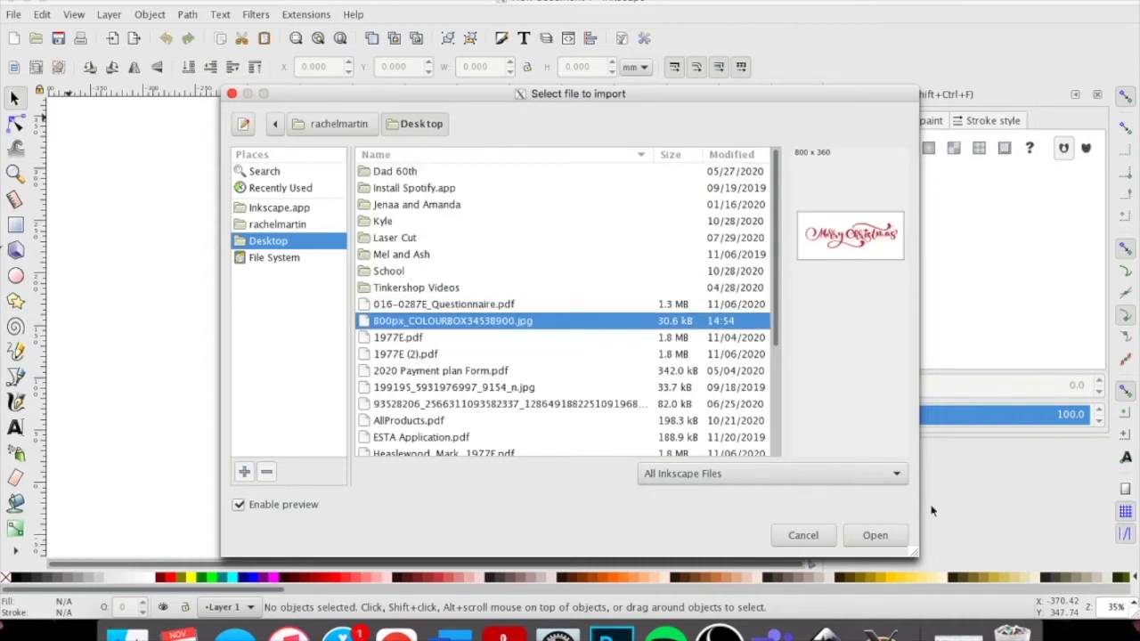
{"action": "left_click", "coordinate": [873, 536]}
{"action": "left_click", "coordinate": [662, 414]}
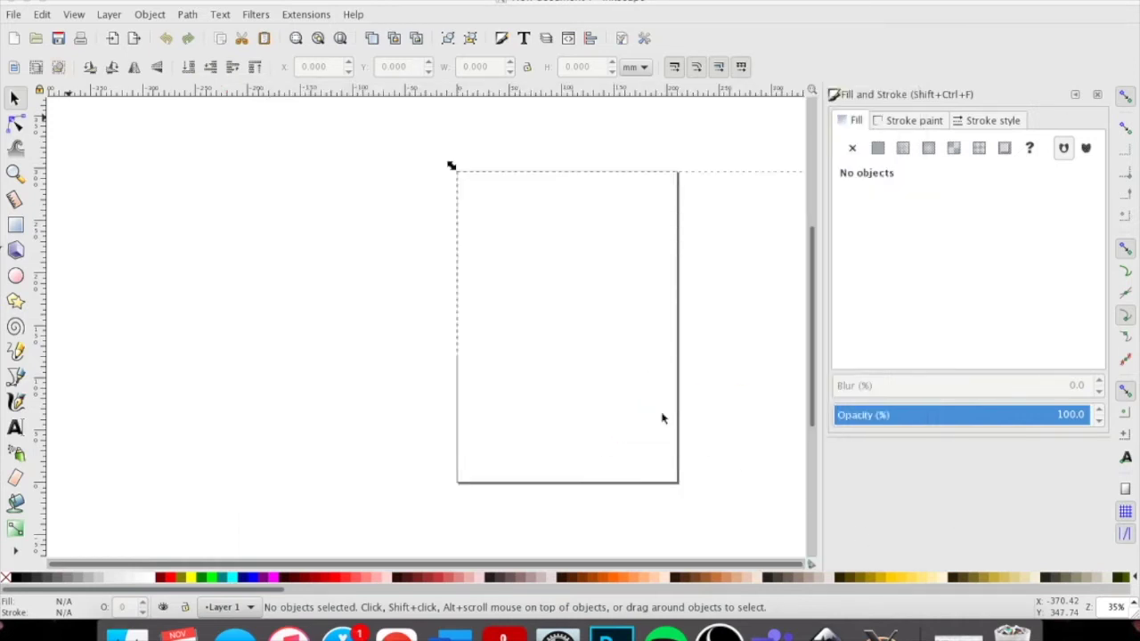
{"action": "left_click_drag", "start_coordinate": [662, 419], "coordinate": [244, 307]}
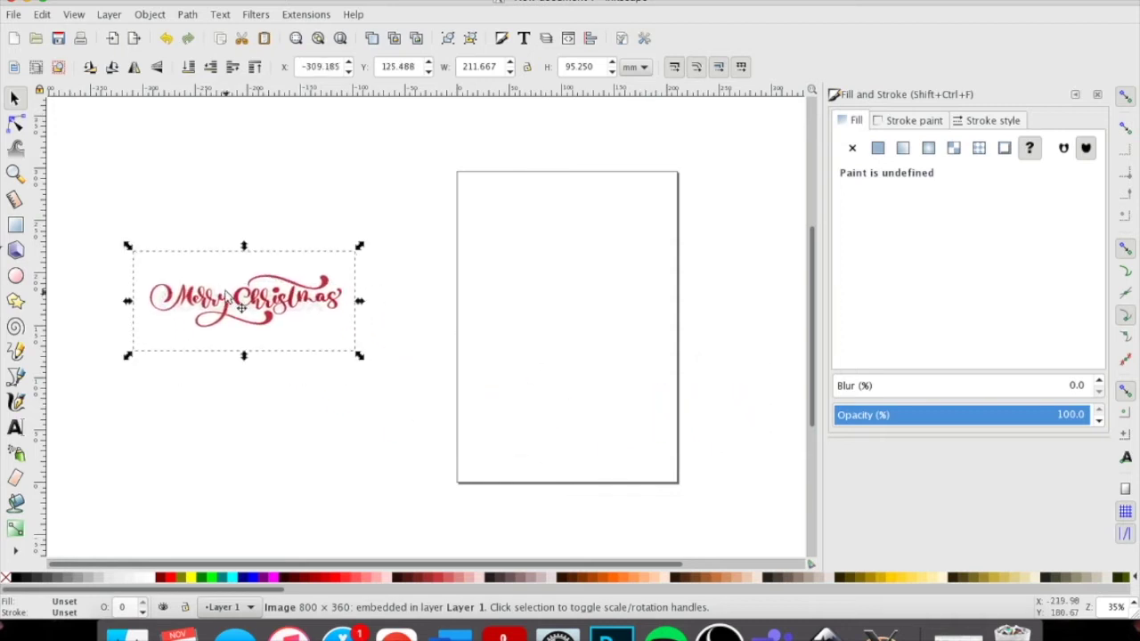
Trace the Merry Christmas image into a path with a single brightness cutoff scan at threshold 0.500
{"action": "left_click", "coordinate": [188, 14]}
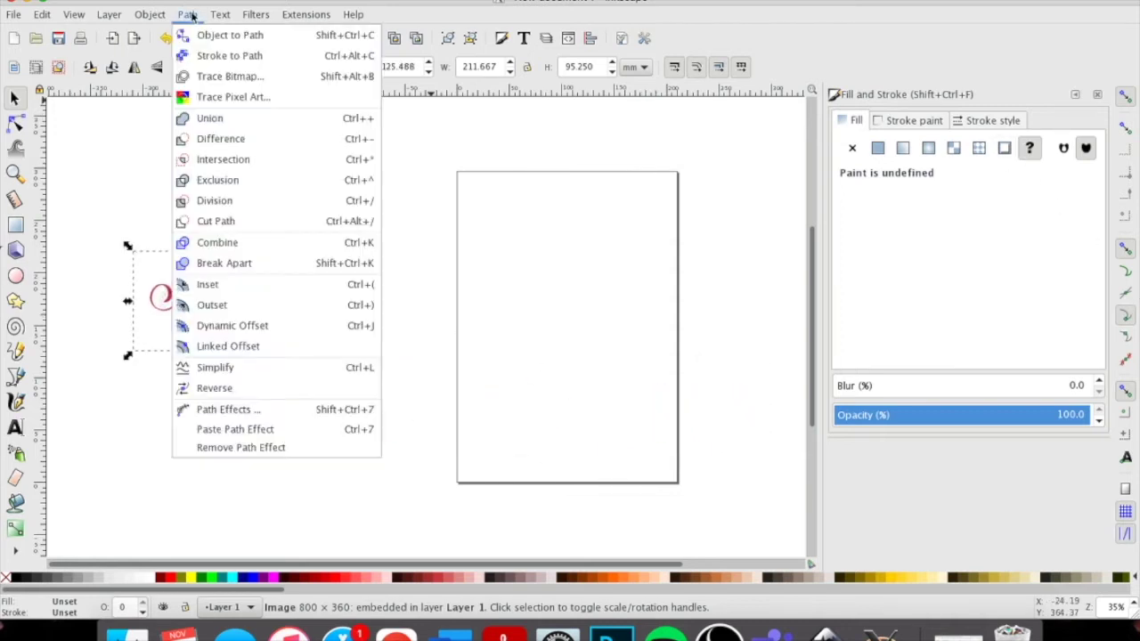
{"action": "left_click", "coordinate": [214, 76]}
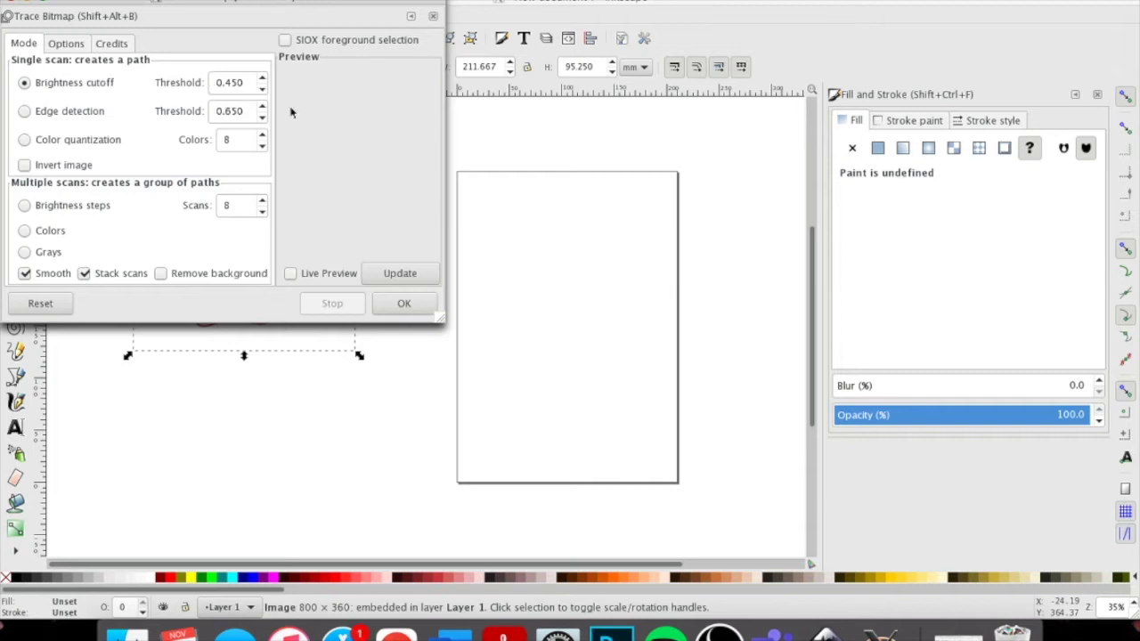
{"action": "left_click", "coordinate": [388, 276]}
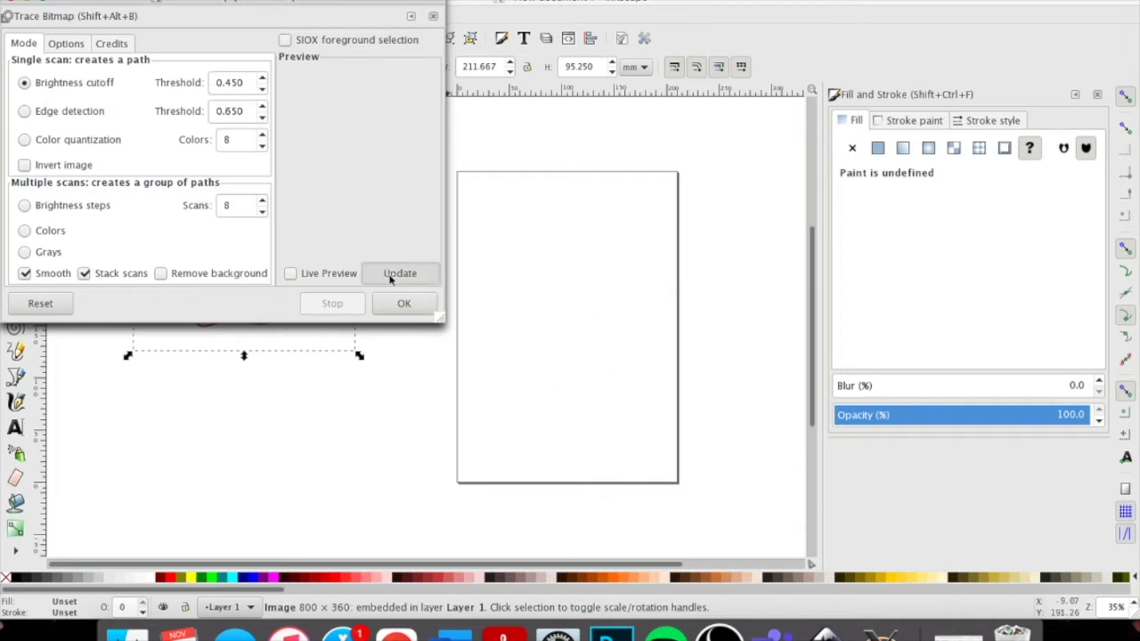
{"action": "left_click", "coordinate": [262, 80]}
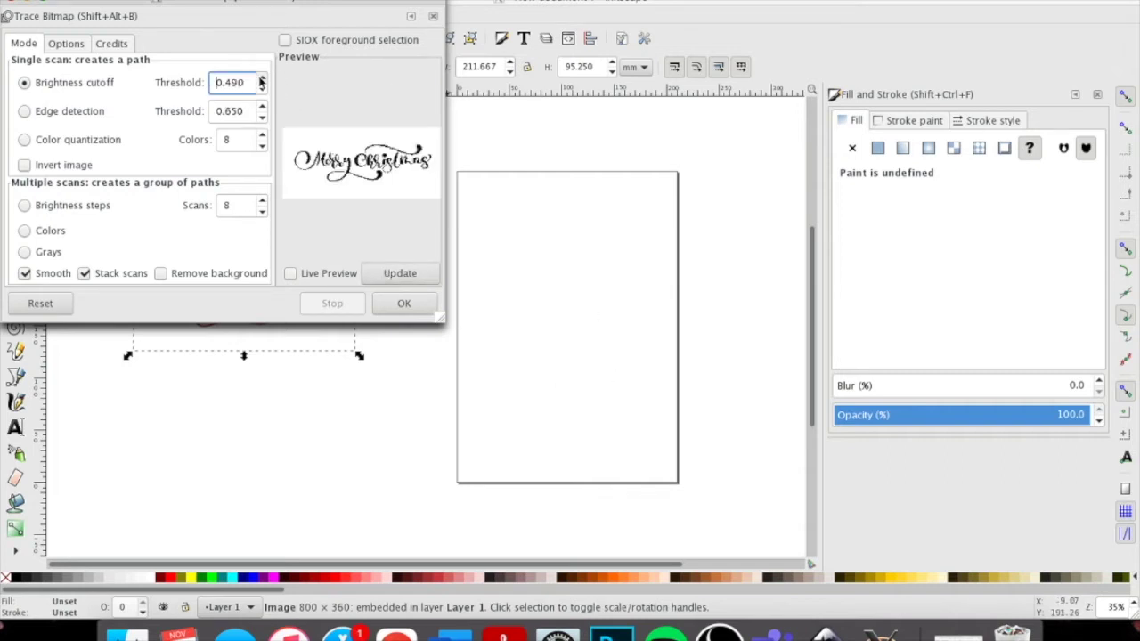
{"action": "left_click", "coordinate": [392, 271]}
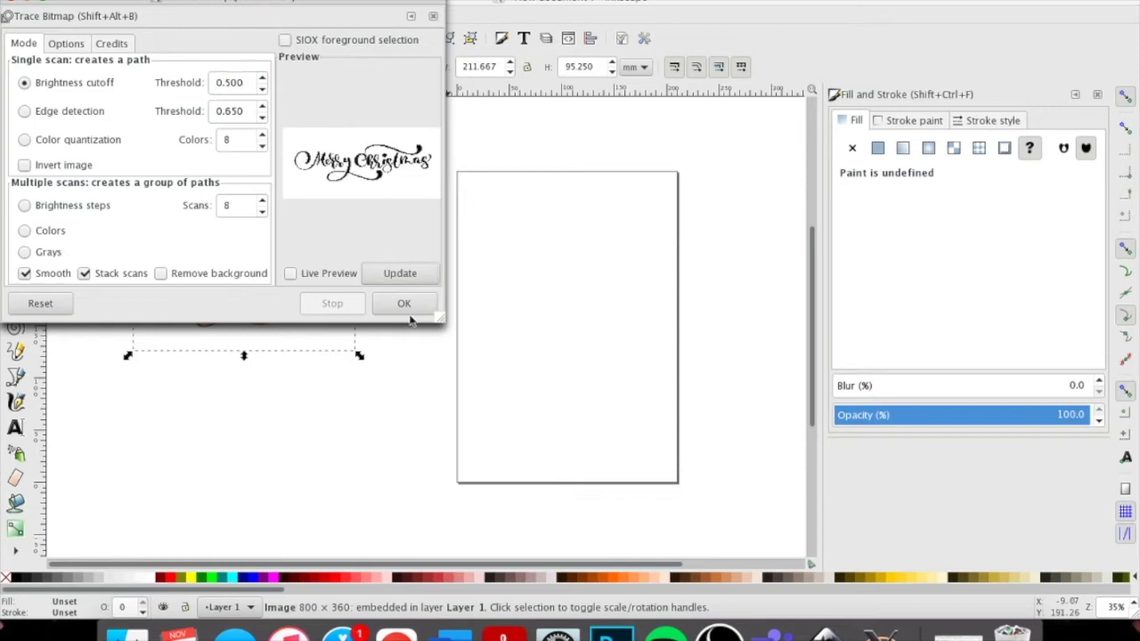
{"action": "left_click", "coordinate": [404, 304]}
{"action": "left_click", "coordinate": [11, 3]}
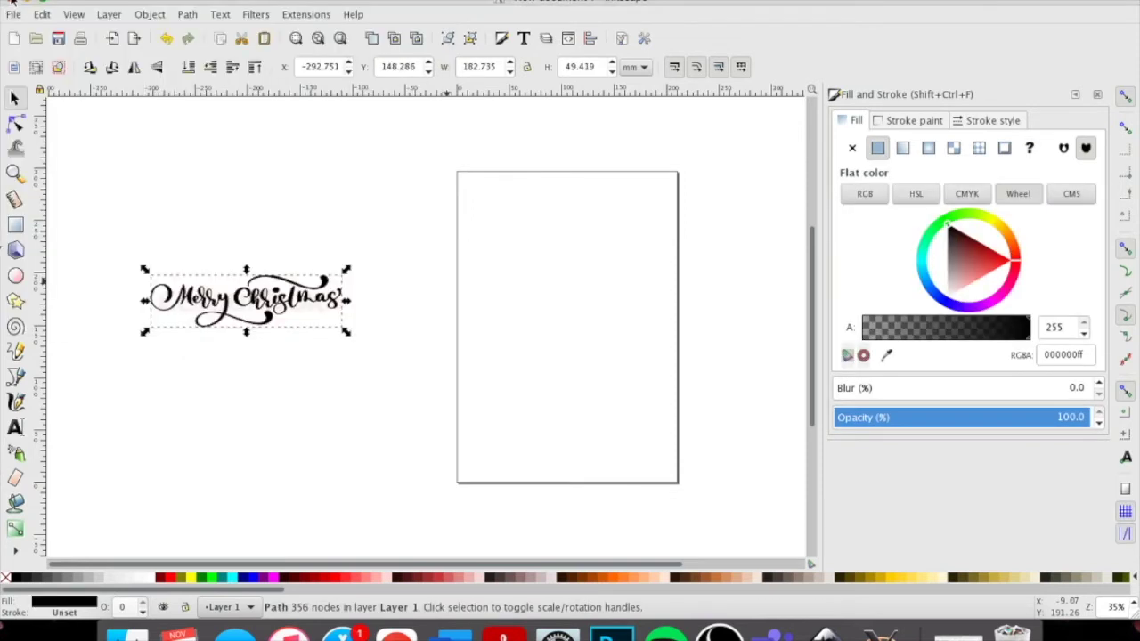
Separate the black traced lettering from the red source image, delete the source image, and position the lettering on the page's lower part
{"action": "left_click_drag", "start_coordinate": [250, 312], "coordinate": [520, 331]}
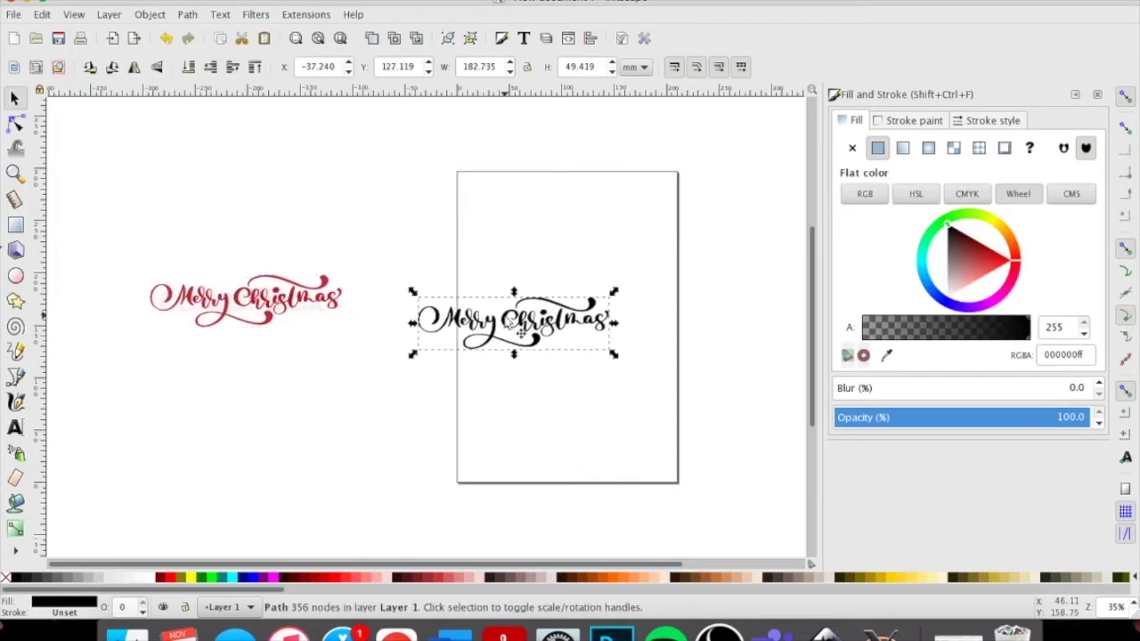
{"action": "left_click", "coordinate": [280, 303]}
{"action": "key", "text": "Delete"}
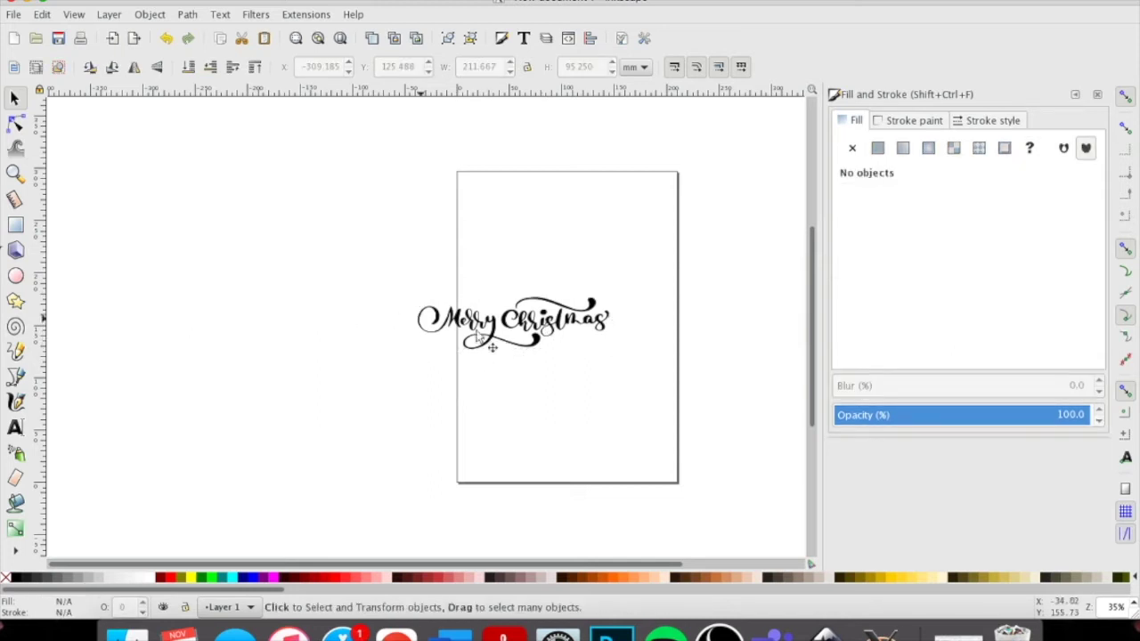
{"action": "left_click_drag", "start_coordinate": [539, 343], "coordinate": [604, 421]}
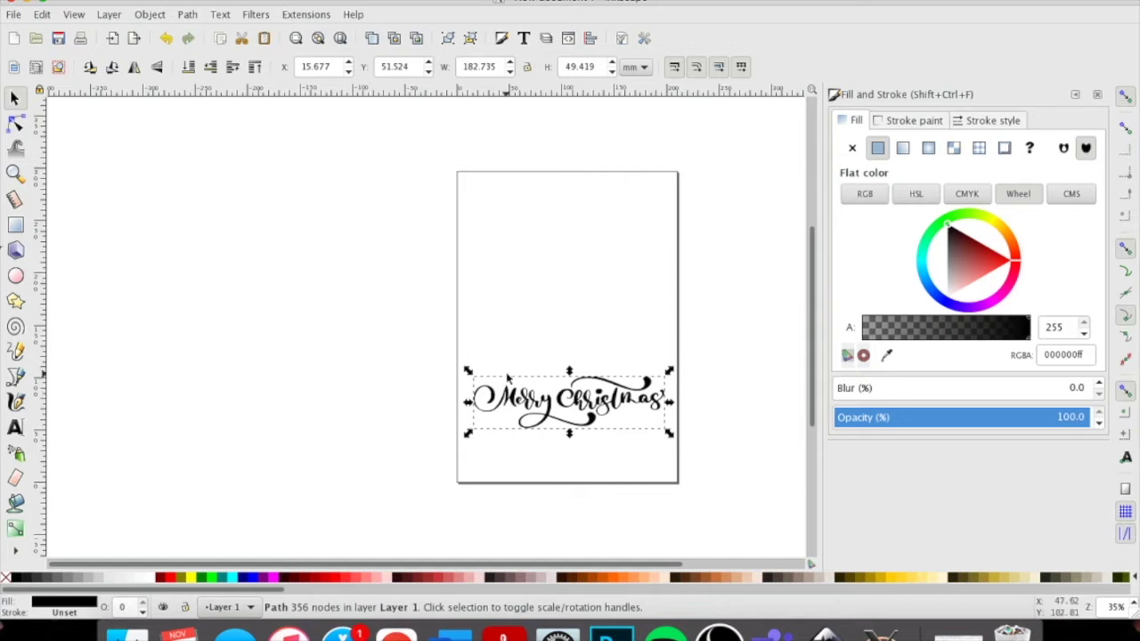
Add a Bend path effect to the traced Merry Christmas lettering
{"action": "left_click", "coordinate": [187, 14]}
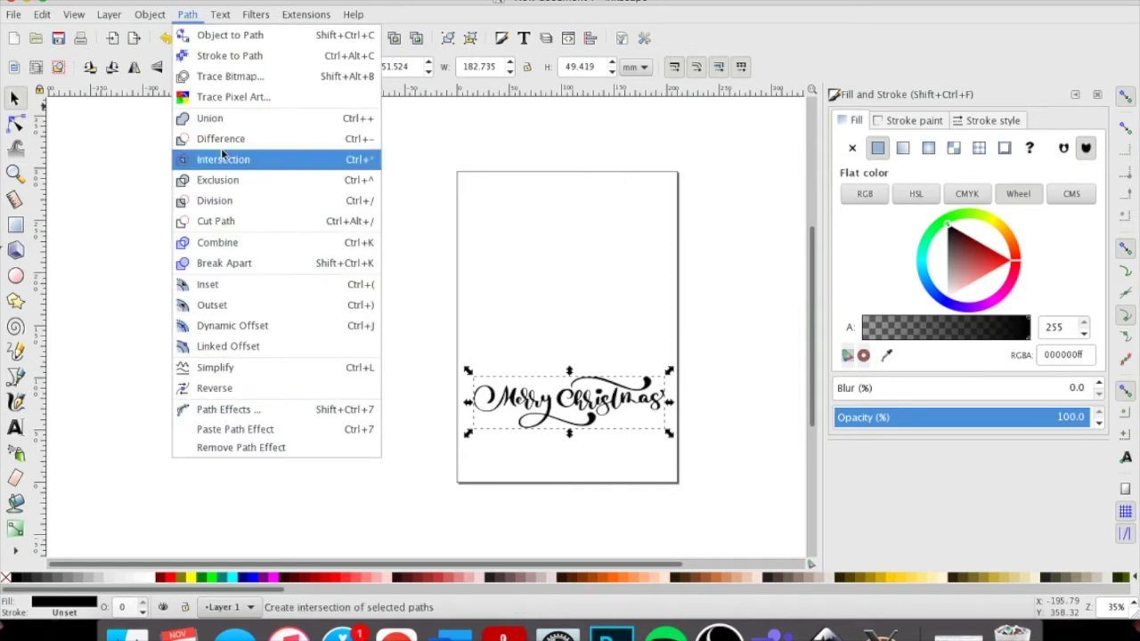
{"action": "left_click", "coordinate": [265, 410]}
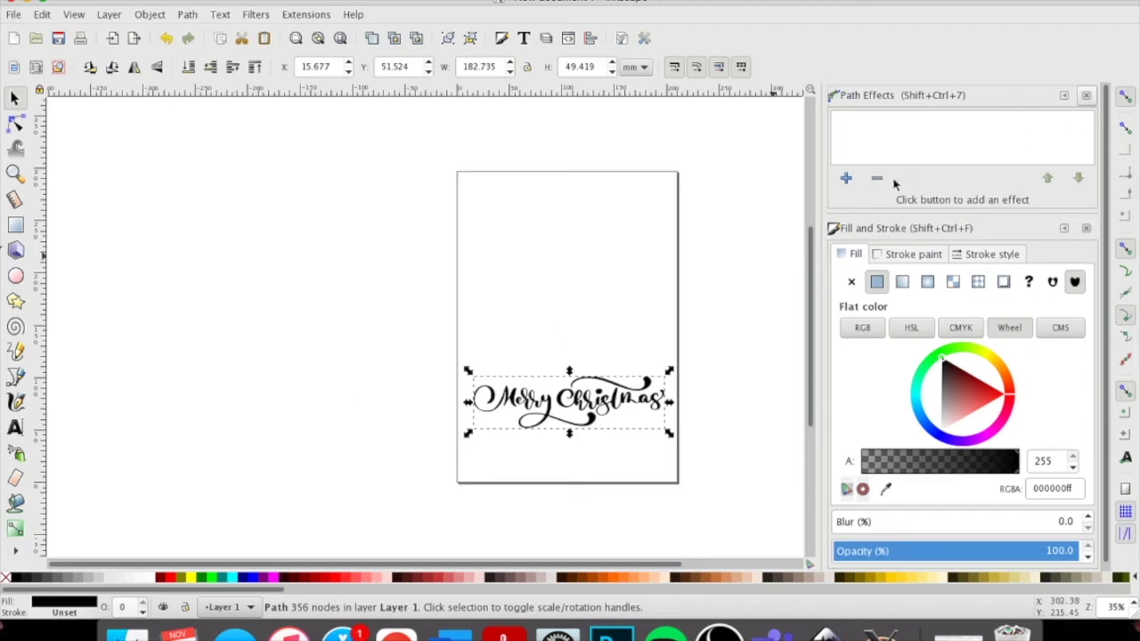
{"action": "left_click", "coordinate": [847, 180]}
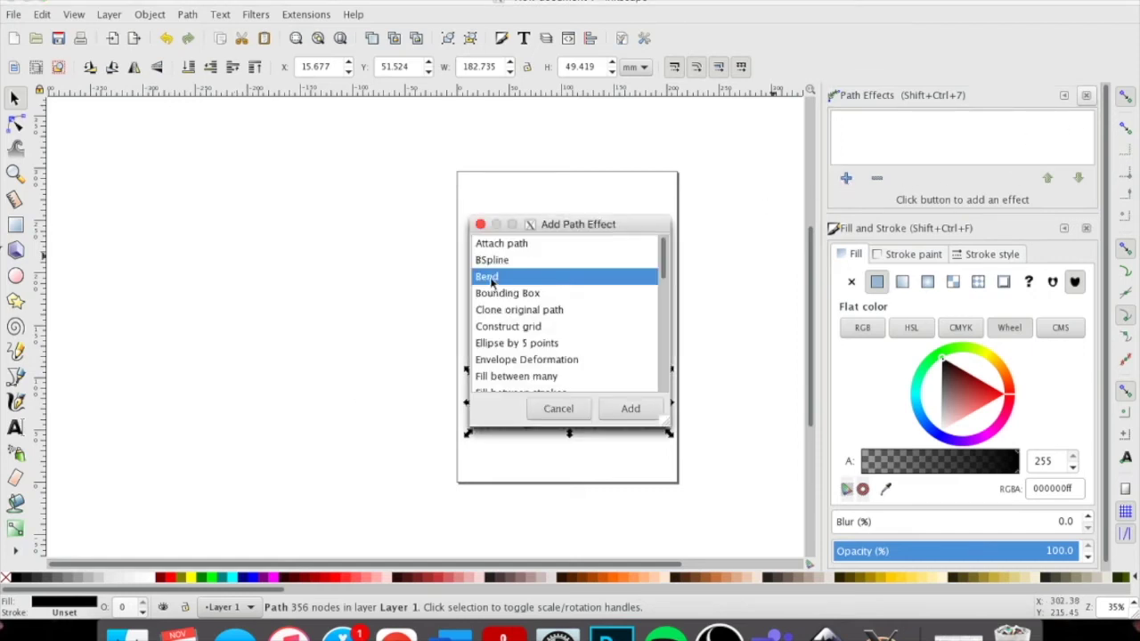
{"action": "left_click", "coordinate": [619, 415]}
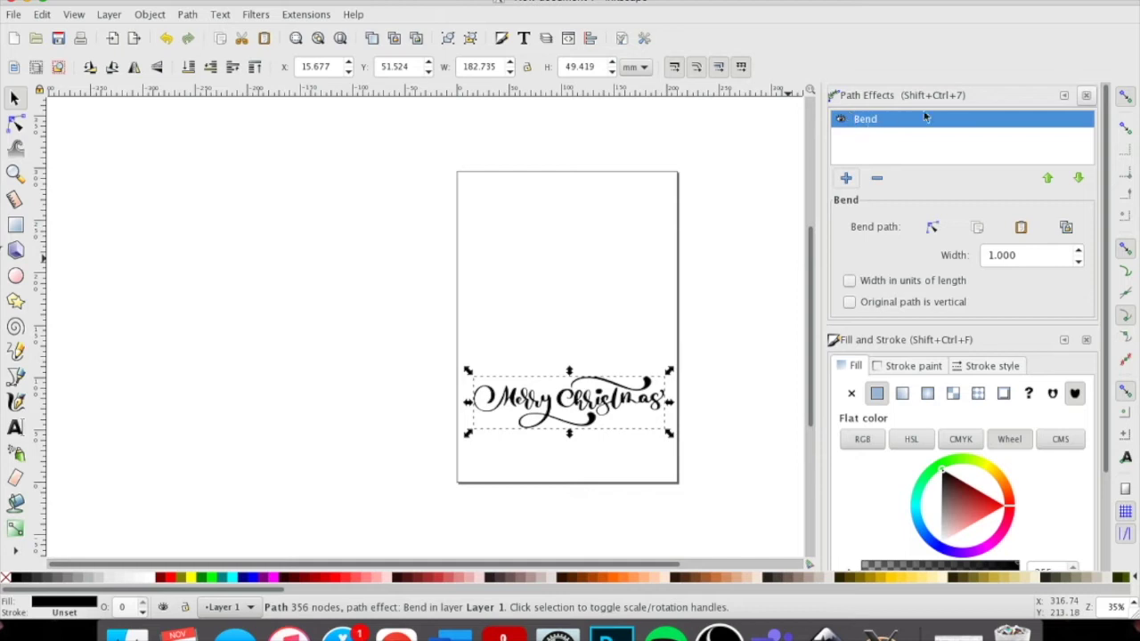
Edit the bend path on the canvas so the lettering's middle curves downward, and reduce the bend width to about 0.922
{"action": "left_click", "coordinate": [934, 229]}
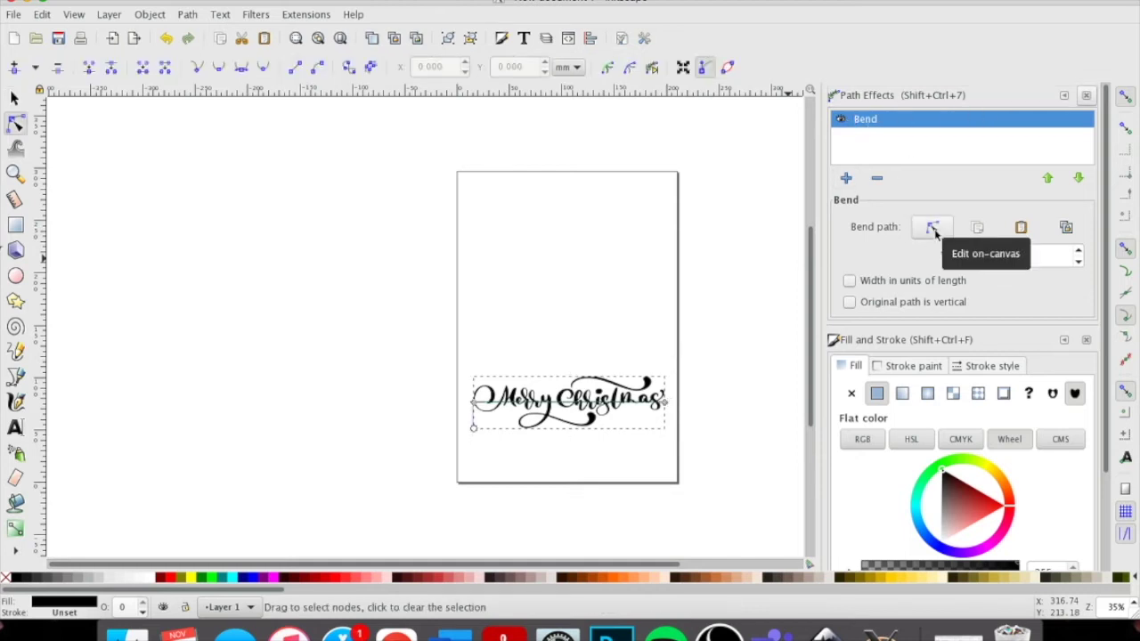
{"action": "key", "text": "plus"}
{"action": "key", "text": "plus"}
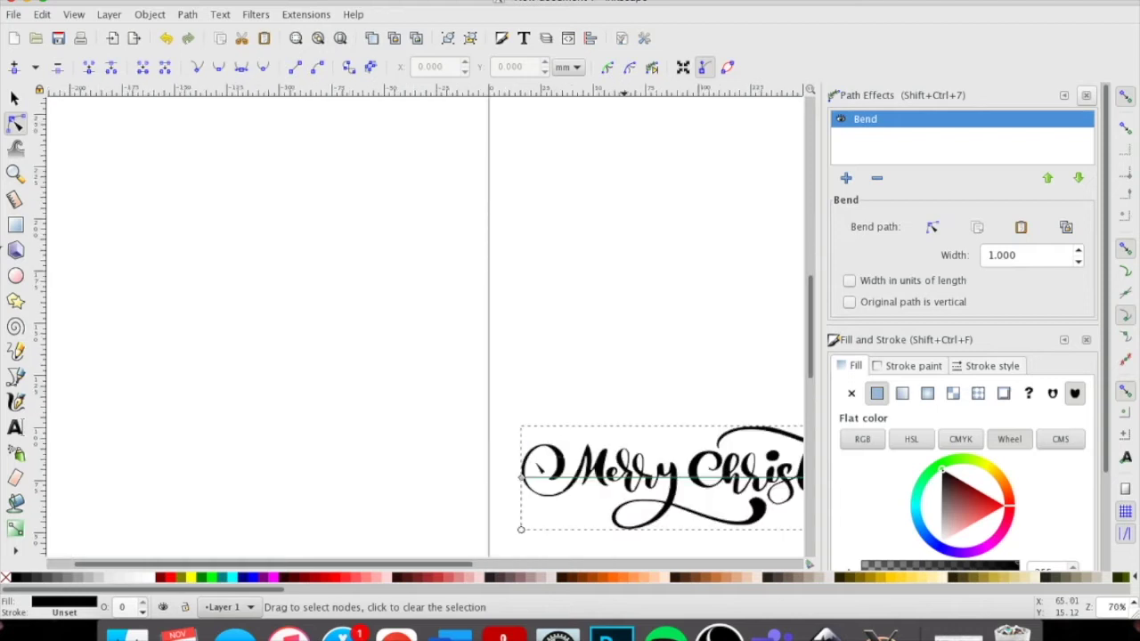
{"action": "key", "text": "plus"}
{"action": "scroll", "coordinate": [539, 468], "scroll_direction": "right", "scroll_amount": 4}
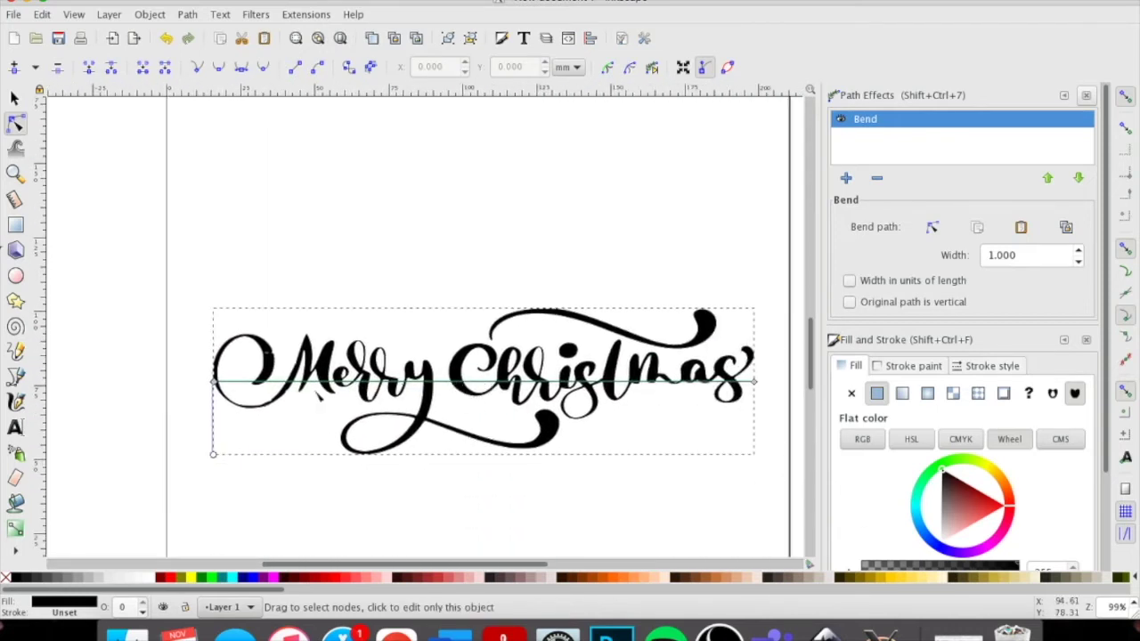
{"action": "left_click_drag", "start_coordinate": [503, 398], "coordinate": [499, 448]}
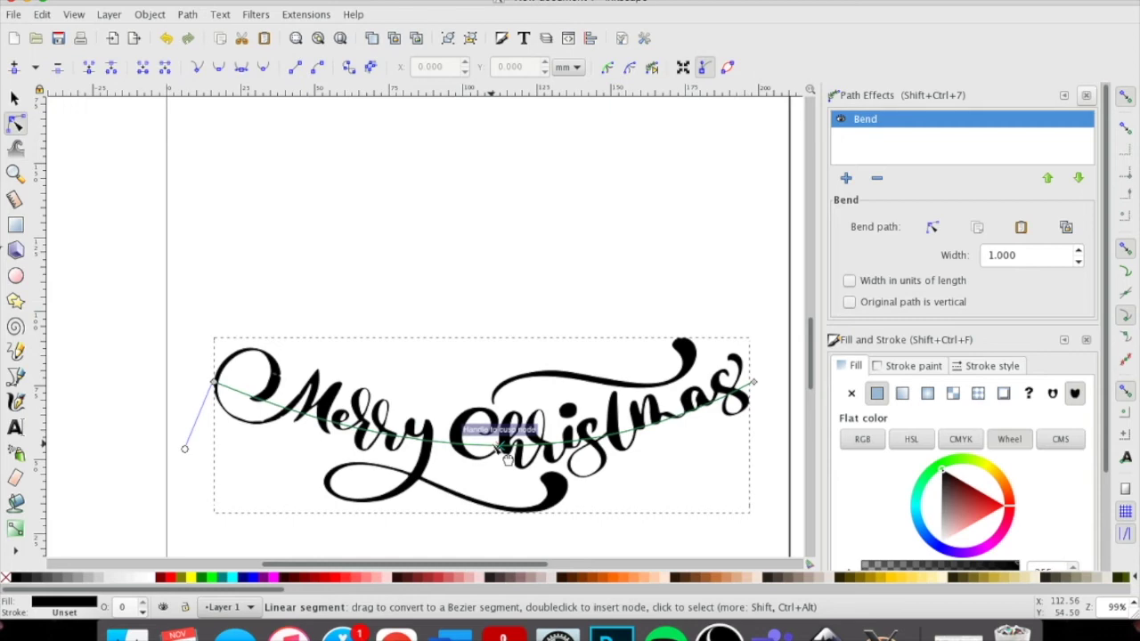
{"action": "mouse_move", "coordinate": [186, 453]}
{"action": "left_mouse_down"}
{"action": "mouse_move", "coordinate": [165, 469]}
{"action": "mouse_move", "coordinate": [187, 444]}
{"action": "left_mouse_up"}
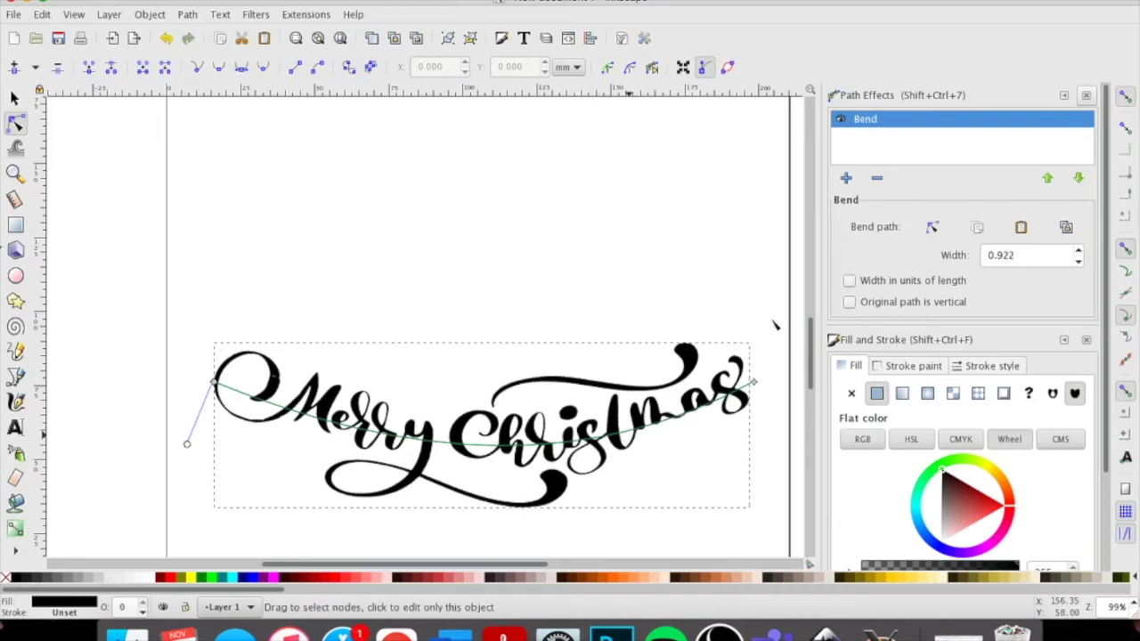
Adjust the curve handles at both ends of the bend path to give the lettering a deeper, more even downward arc
{"action": "left_click", "coordinate": [755, 383]}
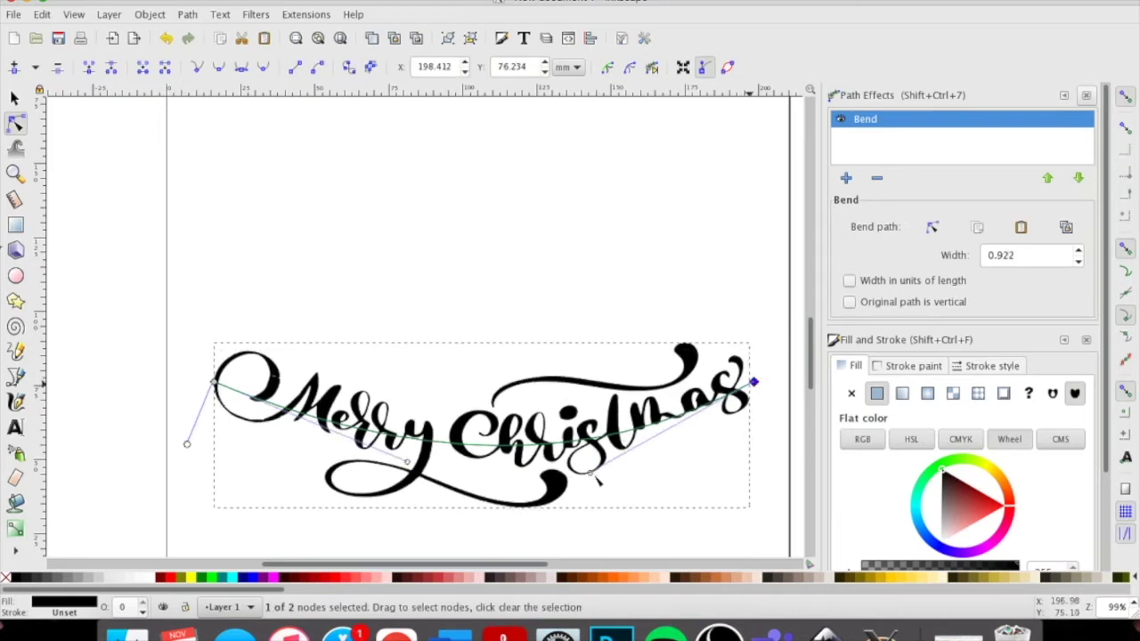
{"action": "mouse_move", "coordinate": [590, 472]}
{"action": "left_mouse_down"}
{"action": "mouse_move", "coordinate": [680, 497]}
{"action": "mouse_move", "coordinate": [594, 485]}
{"action": "left_mouse_up"}
{"action": "left_click_drag", "start_coordinate": [408, 463], "coordinate": [337, 469]}
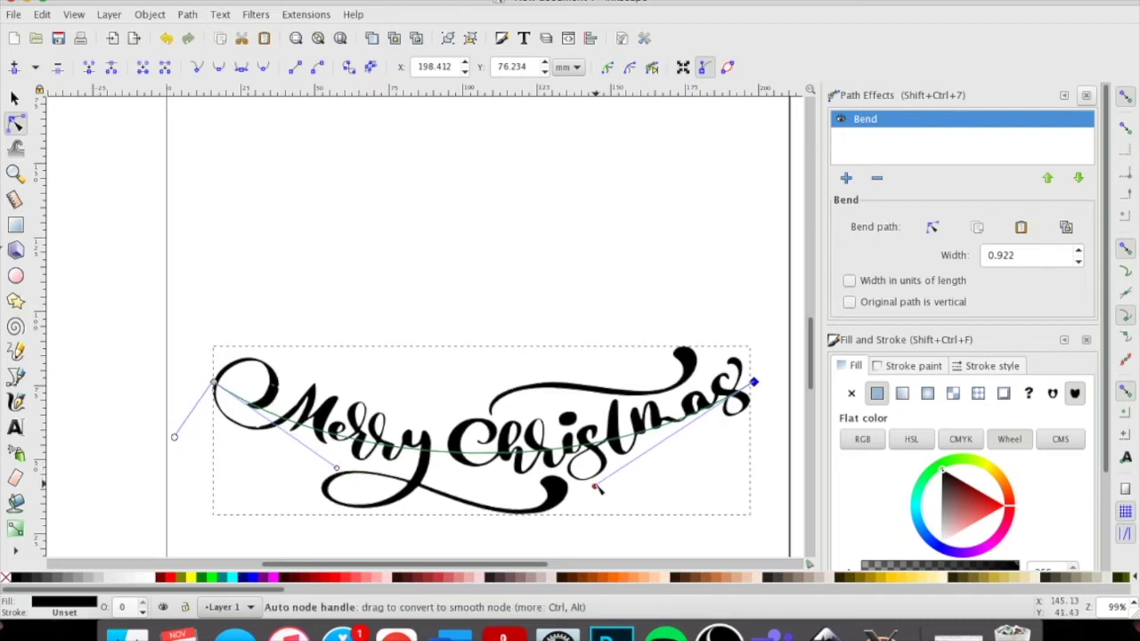
{"action": "left_click_drag", "start_coordinate": [635, 475], "coordinate": [651, 502]}
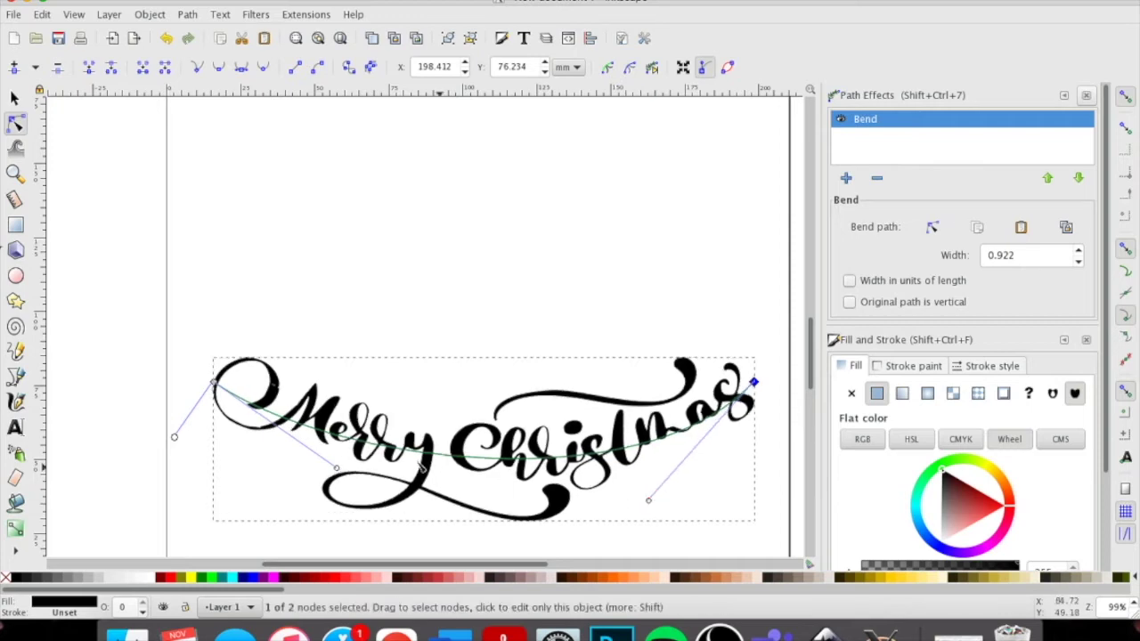
{"action": "scroll", "coordinate": [420, 466], "scroll_direction": "down", "scroll_amount": 5}
{"action": "left_click_drag", "start_coordinate": [337, 248], "coordinate": [365, 315]}
{"action": "left_click", "coordinate": [431, 365]}
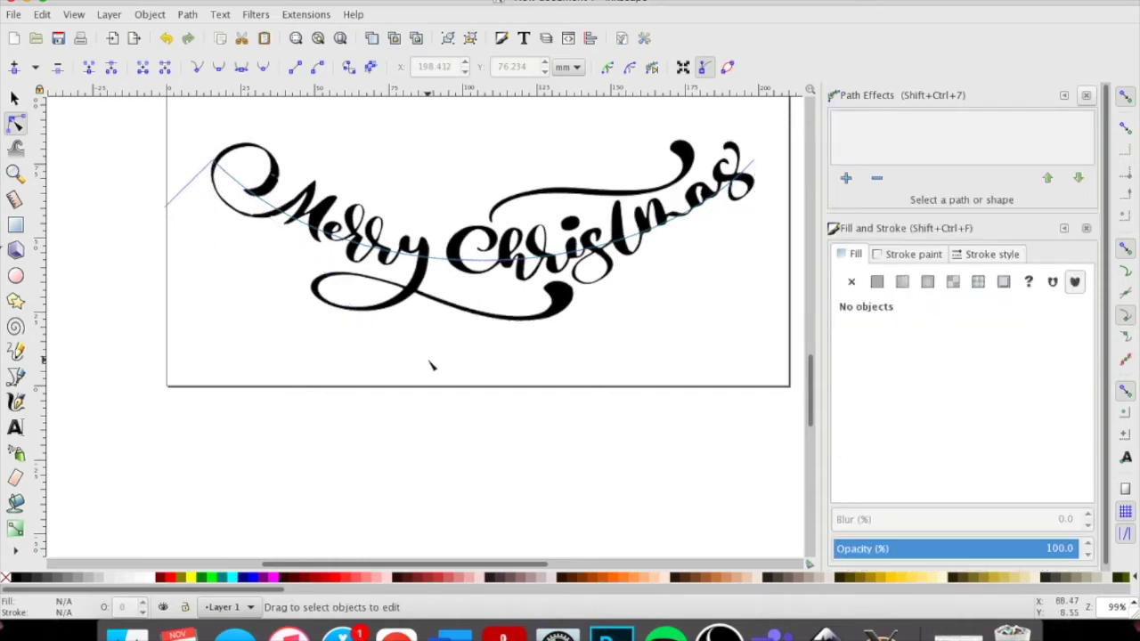
{"action": "key", "text": "minus"}
{"action": "key", "text": "minus"}
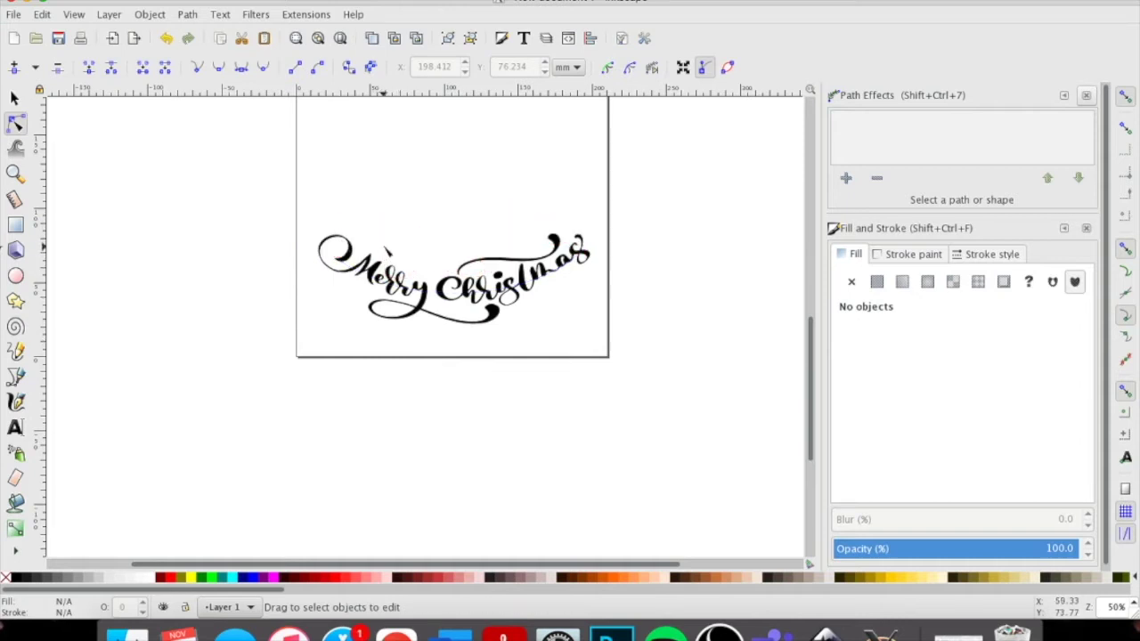
{"action": "left_click", "coordinate": [380, 287]}
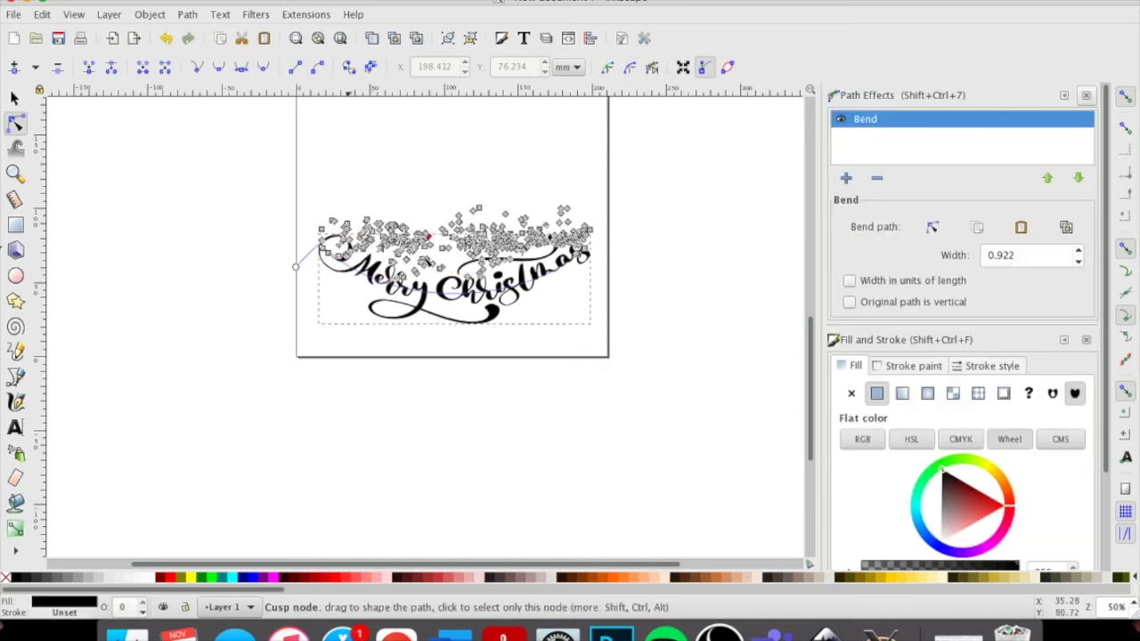
{"action": "left_click", "coordinate": [542, 355]}
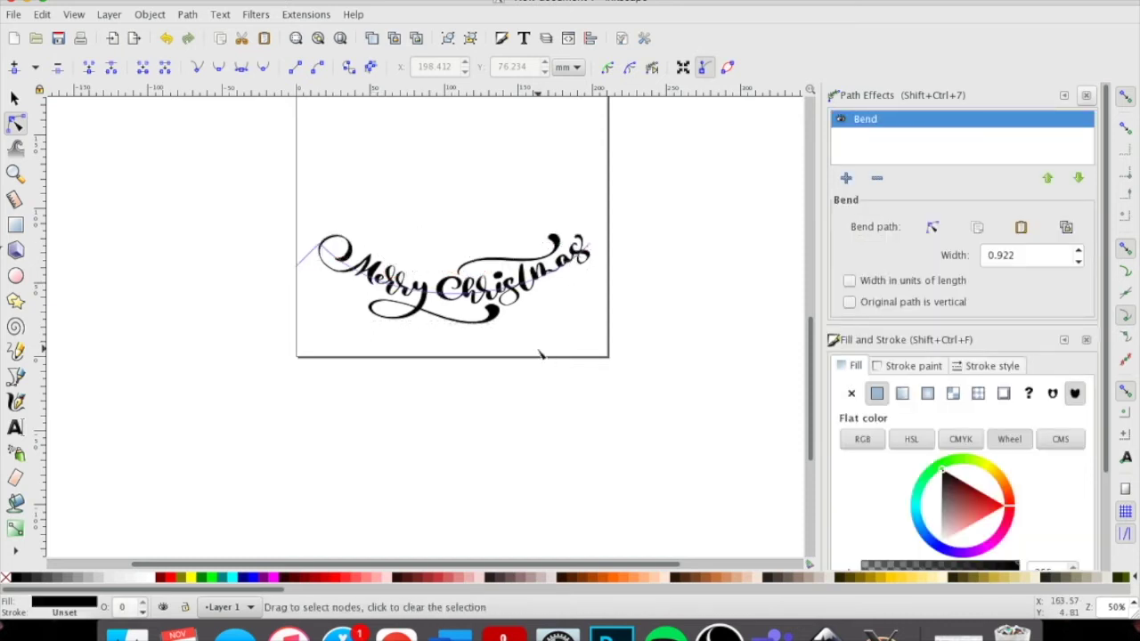
{"action": "scroll", "coordinate": [512, 305], "scroll_direction": "up", "scroll_amount": 5}
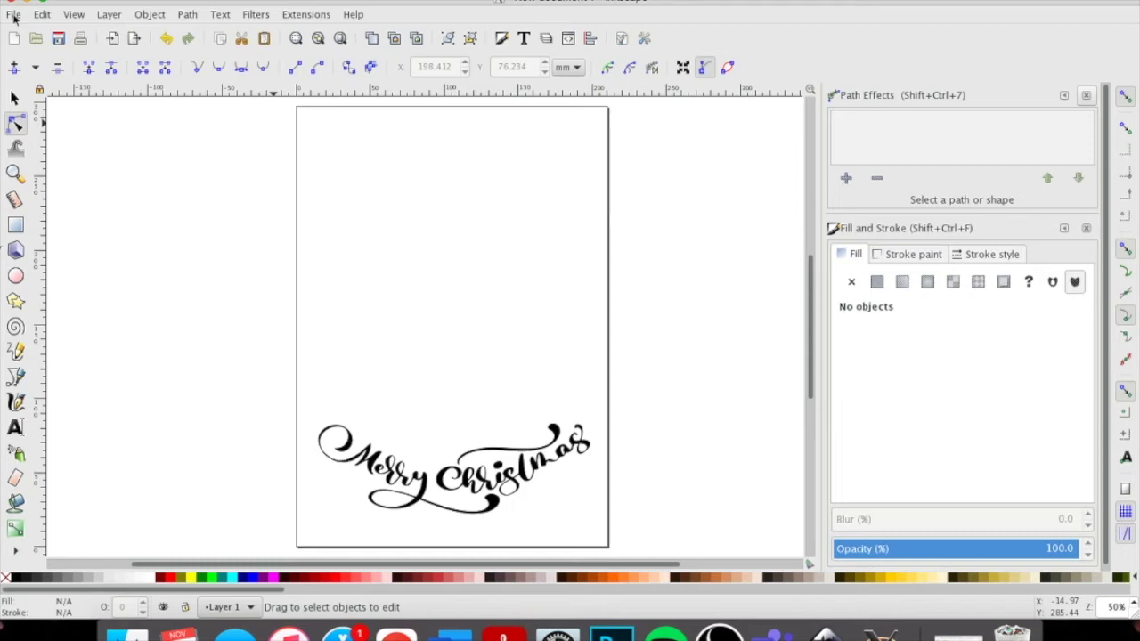
Import the JPEG picture of five gnomes as an embedded image, with DPI from file and automatic rendering mode
{"action": "left_click", "coordinate": [13, 15]}
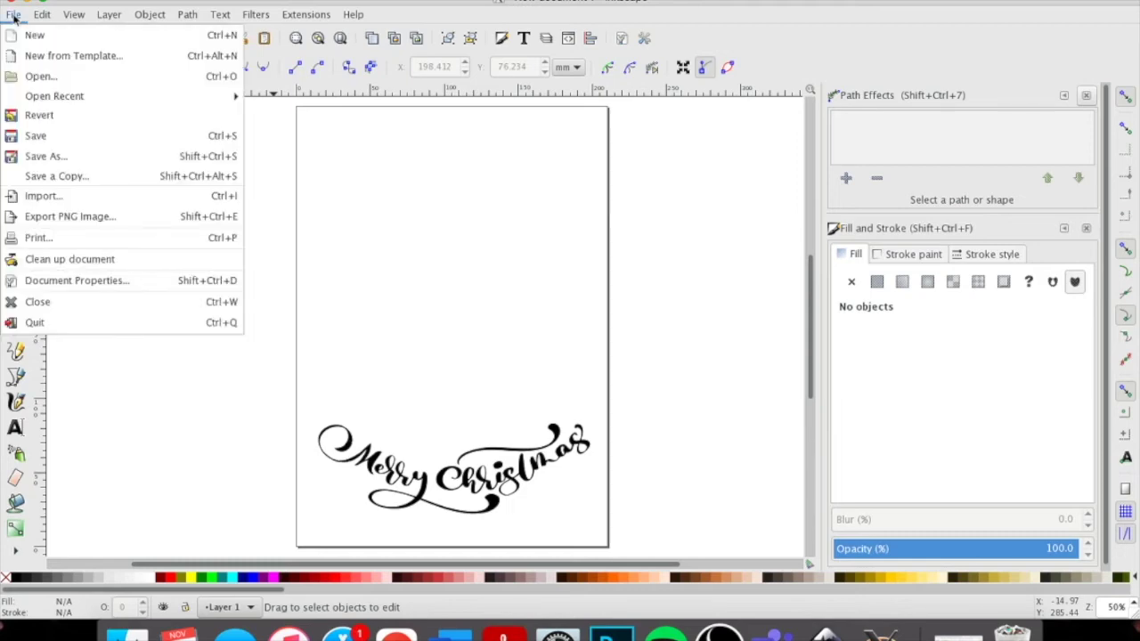
{"action": "left_click", "coordinate": [41, 196]}
{"action": "double_click", "coordinate": [486, 324]}
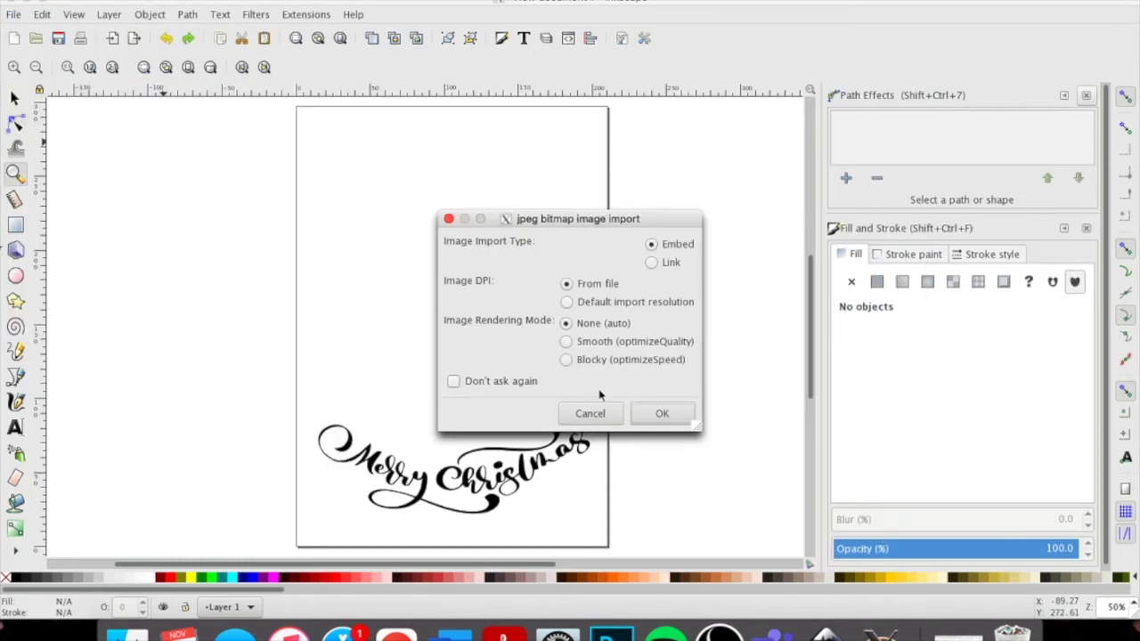
{"action": "left_click", "coordinate": [662, 413]}
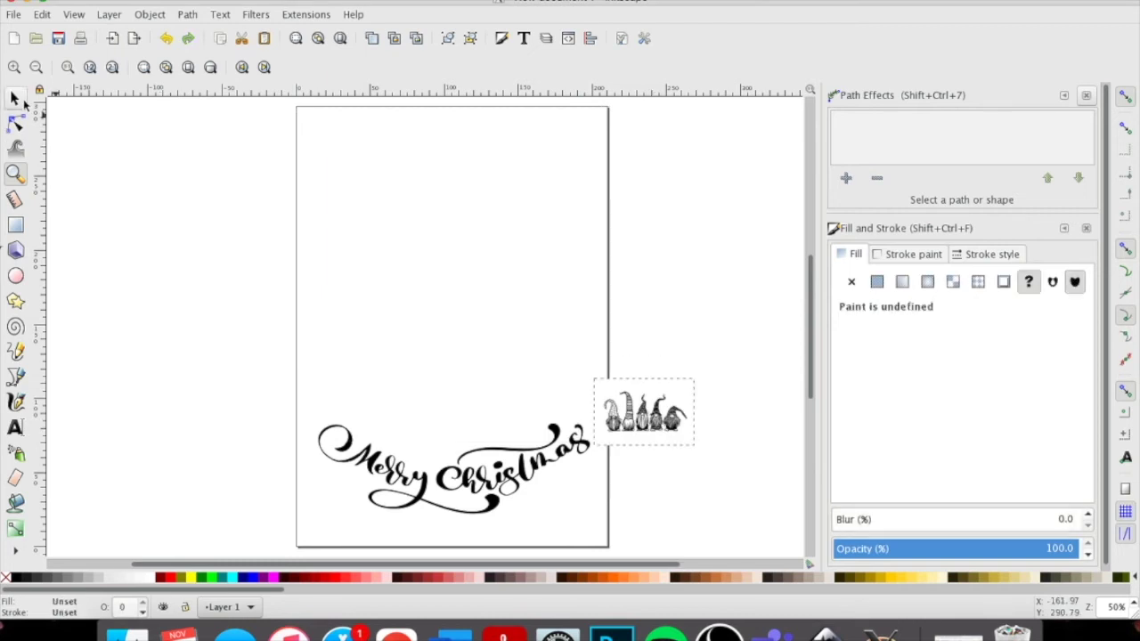
Enlarge the gnome picture to about 231 × 144 mm and trace it into a path using brightness cutoff with threshold 0.500
{"action": "left_click", "coordinate": [15, 101]}
{"action": "left_click_drag", "start_coordinate": [659, 428], "coordinate": [452, 415]}
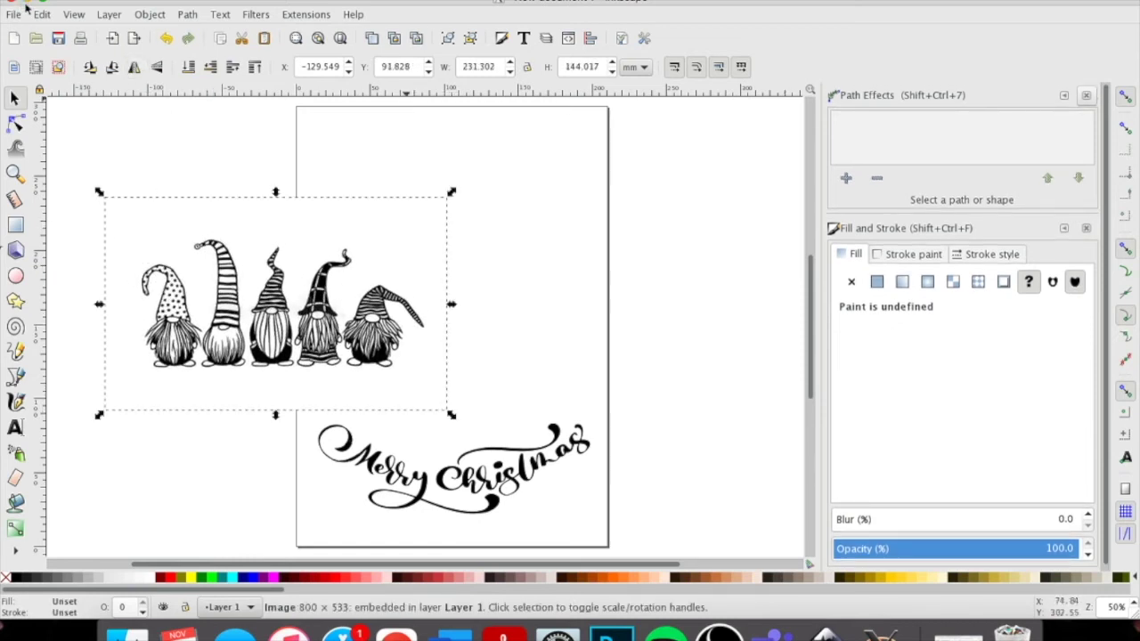
{"action": "left_click", "coordinate": [187, 14]}
{"action": "left_click", "coordinate": [204, 75]}
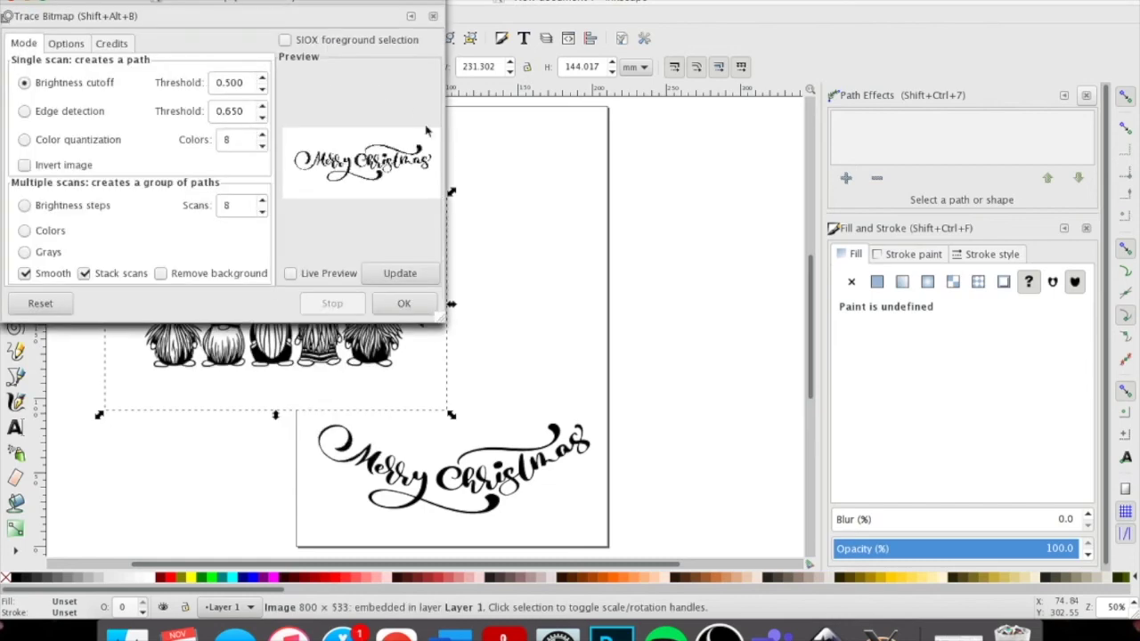
{"action": "left_click", "coordinate": [410, 273]}
{"action": "left_click", "coordinate": [407, 308]}
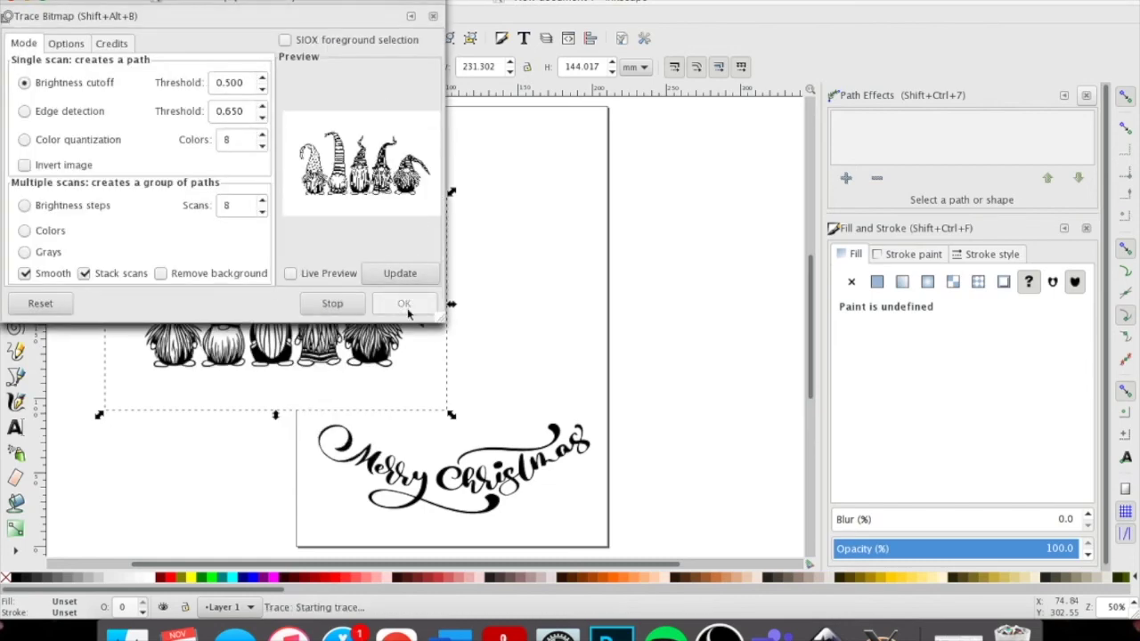
{"action": "left_click", "coordinate": [13, 3]}
Separate the traced gnomes from the original picture, delete the picture, and place the trace on the page above the lettering
{"action": "mouse_move", "coordinate": [294, 313]}
{"action": "left_mouse_down"}
{"action": "mouse_move", "coordinate": [594, 354]}
{"action": "mouse_move", "coordinate": [620, 347]}
{"action": "left_mouse_up"}
{"action": "left_click", "coordinate": [301, 319]}
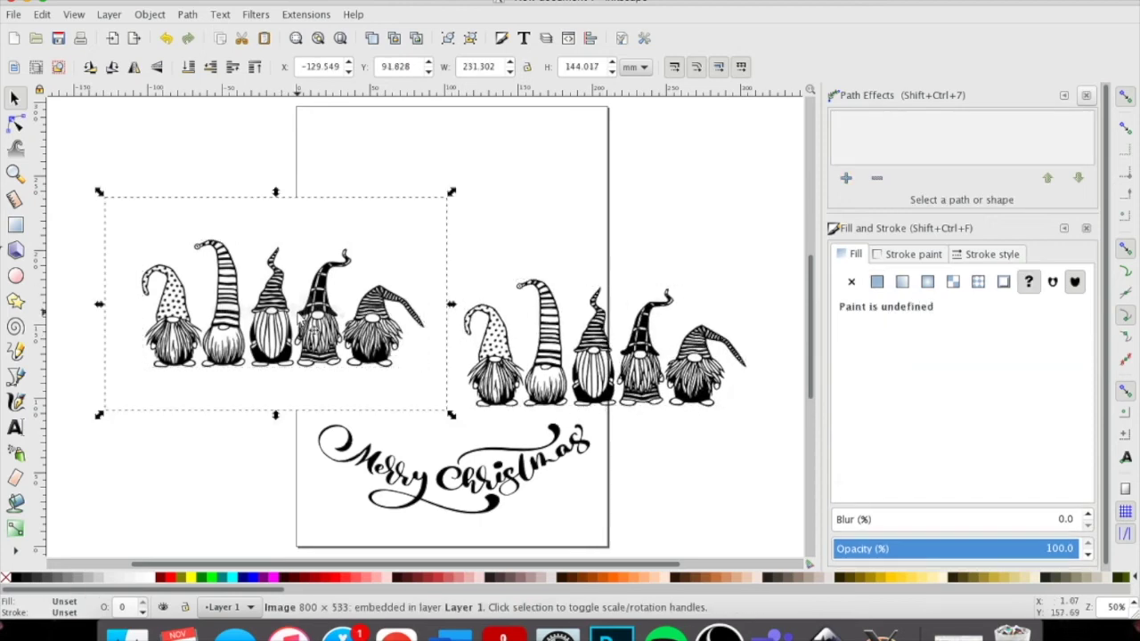
{"action": "key", "text": "Delete"}
{"action": "left_click_drag", "start_coordinate": [576, 401], "coordinate": [421, 334]}
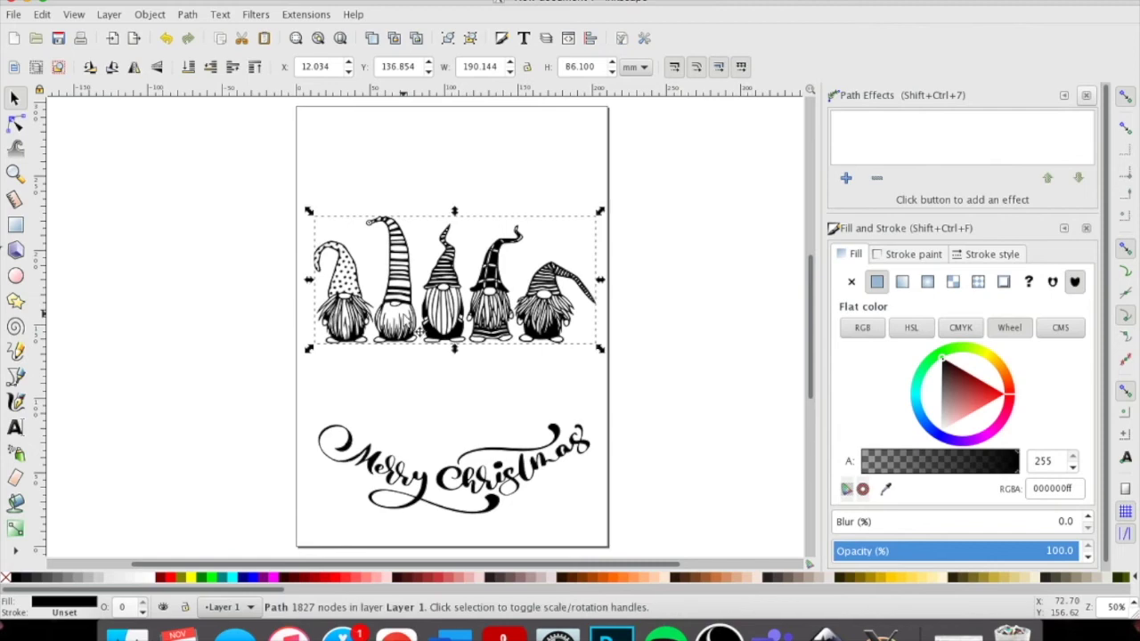
Add a Bend path effect to the traced gnomes and curve the middle of its bend path upward into an arch
{"action": "left_click", "coordinate": [847, 179]}
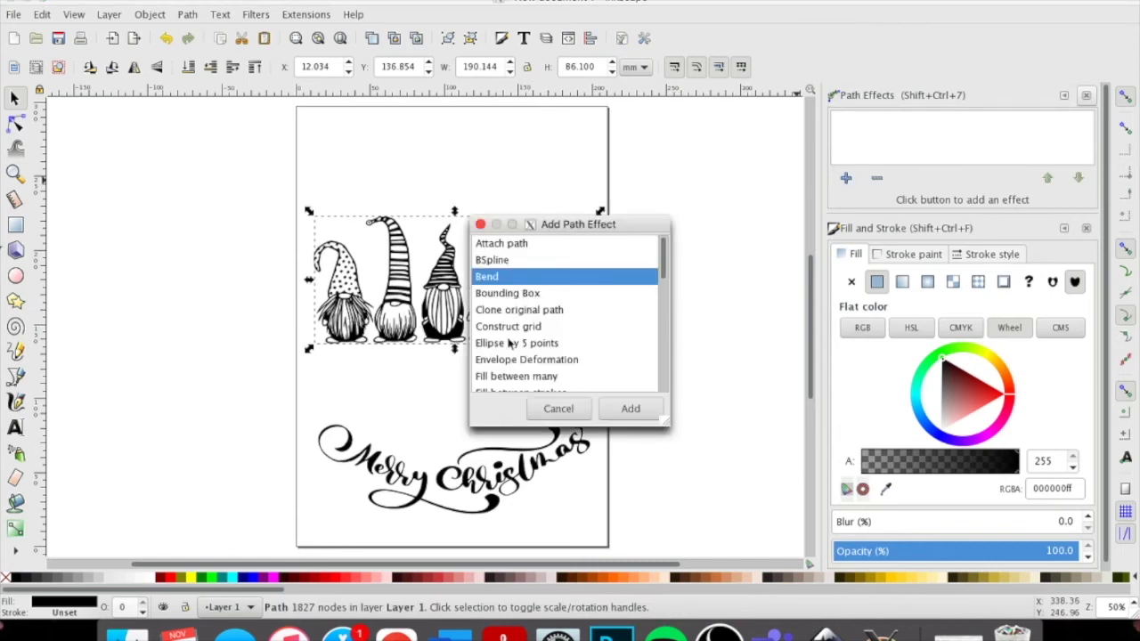
{"action": "left_click", "coordinate": [645, 409]}
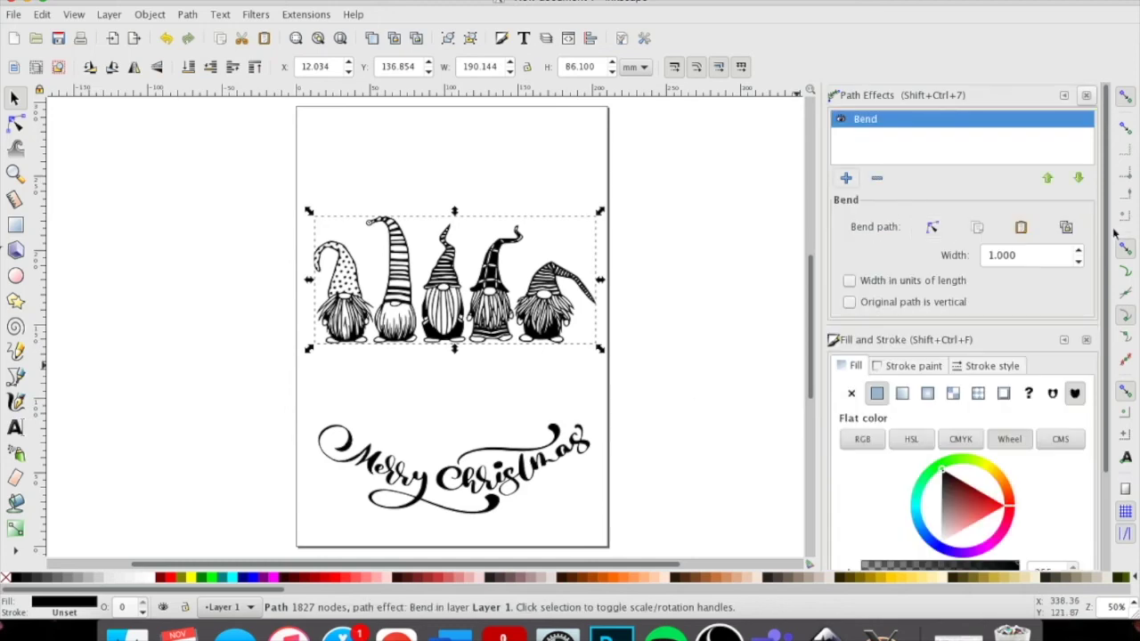
{"action": "left_click", "coordinate": [933, 228]}
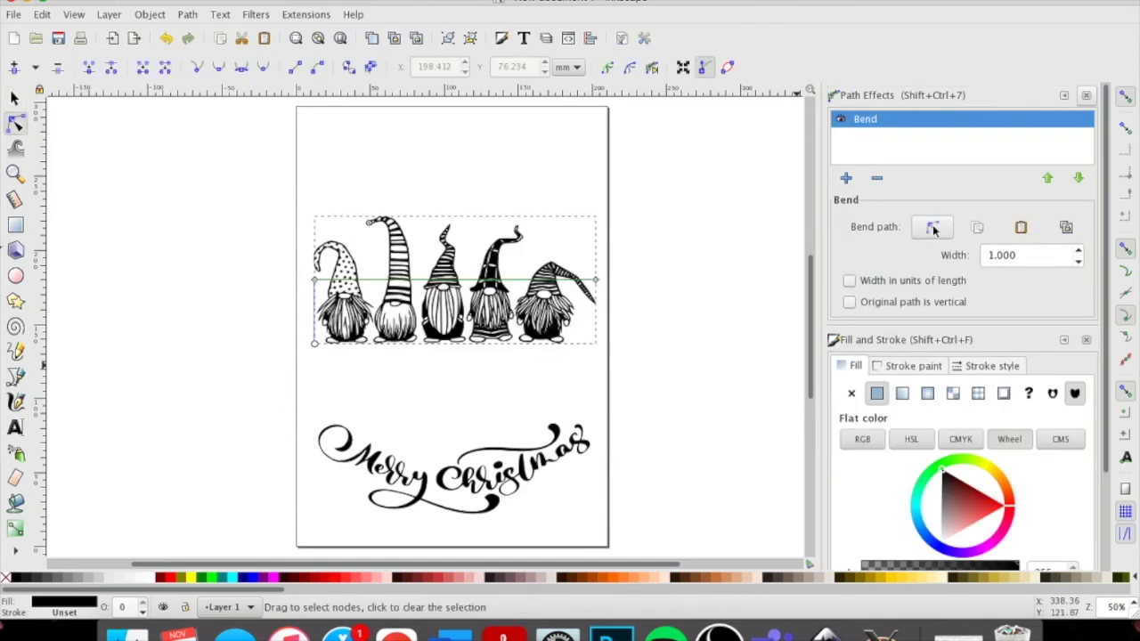
{"action": "left_click_drag", "start_coordinate": [445, 281], "coordinate": [450, 288]}
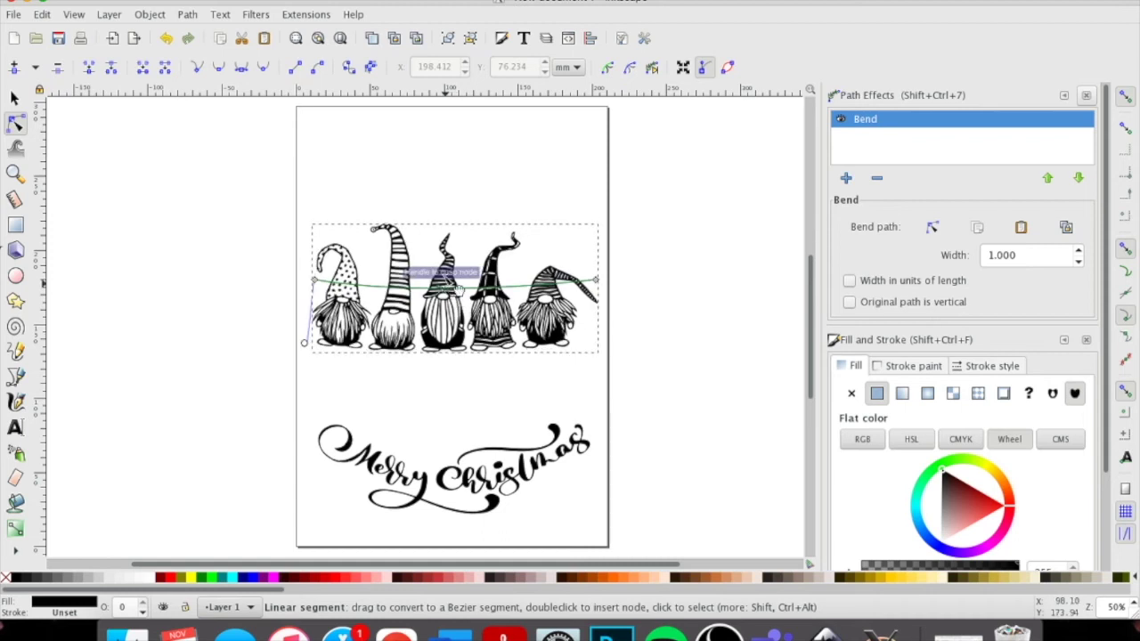
{"action": "left_click_drag", "start_coordinate": [442, 290], "coordinate": [451, 231]}
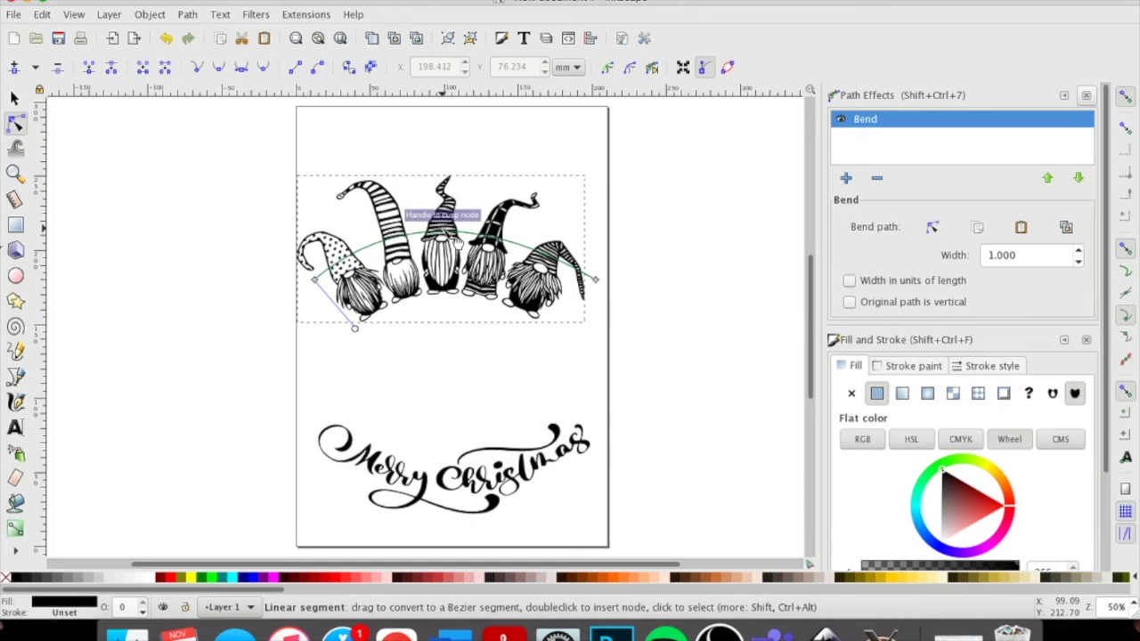
Move the Merry Christmas lettering up beneath the arched gnomes and shift the gnomes slightly down toward it
{"action": "key", "text": "s"}
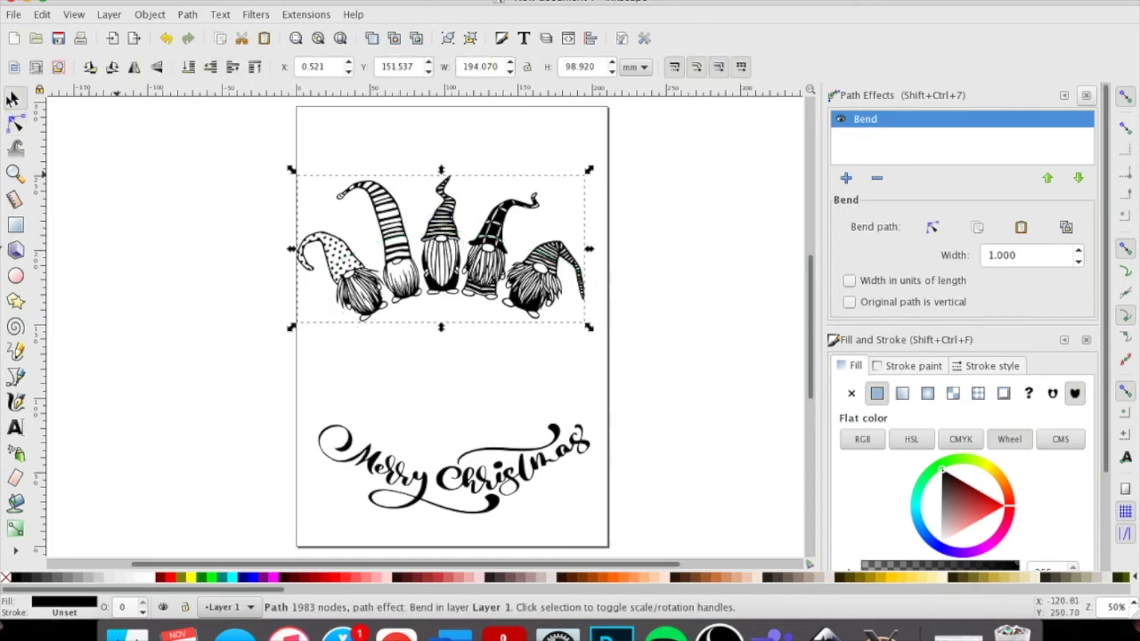
{"action": "left_click_drag", "start_coordinate": [505, 496], "coordinate": [505, 397]}
{"action": "mouse_move", "coordinate": [514, 255]}
{"action": "left_mouse_down"}
{"action": "mouse_move", "coordinate": [525, 257]}
{"action": "mouse_move", "coordinate": [514, 255]}
{"action": "left_mouse_up"}
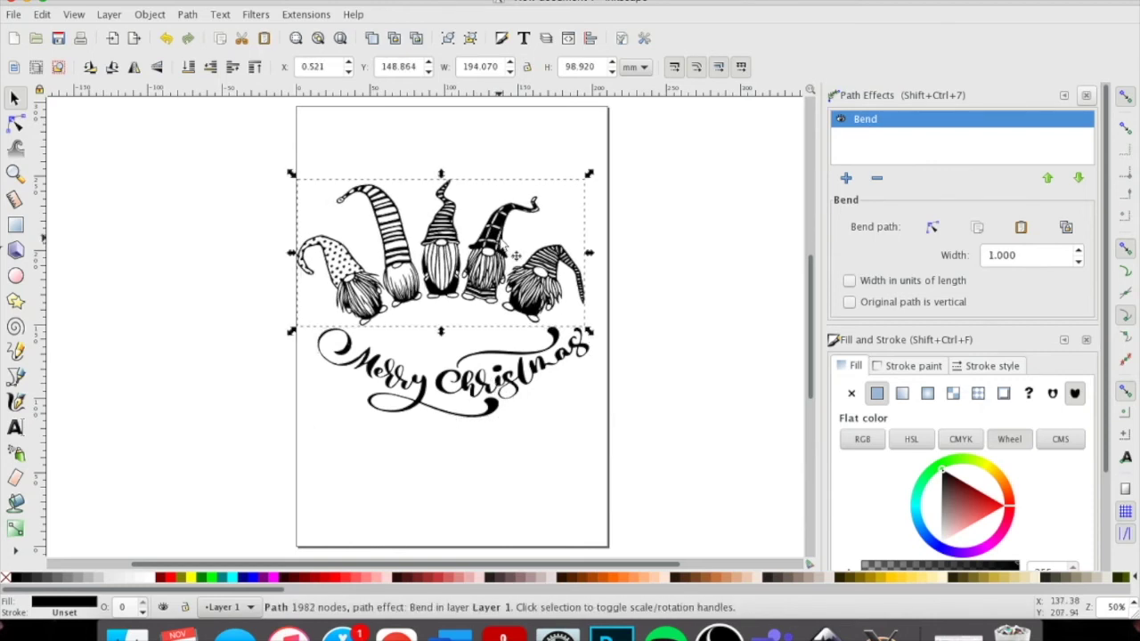
Add the text "2020" in the .Beirut PUA font between the gnomes and the lettering, enlarged to about 60 × 24 mm
{"action": "left_click", "coordinate": [15, 428]}
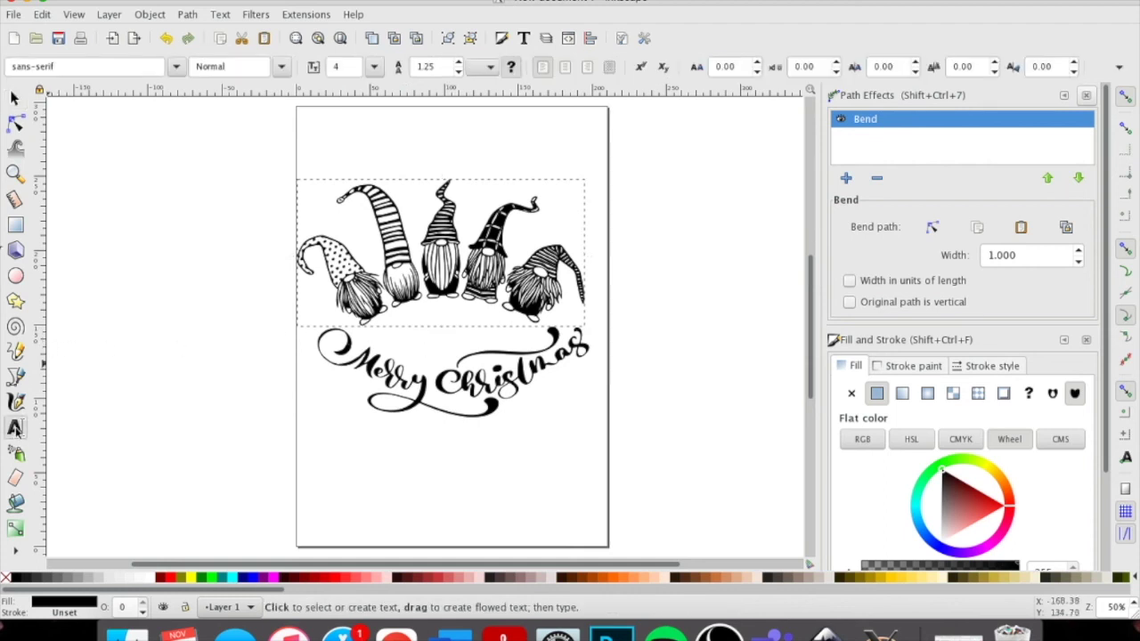
{"action": "left_click", "coordinate": [403, 339]}
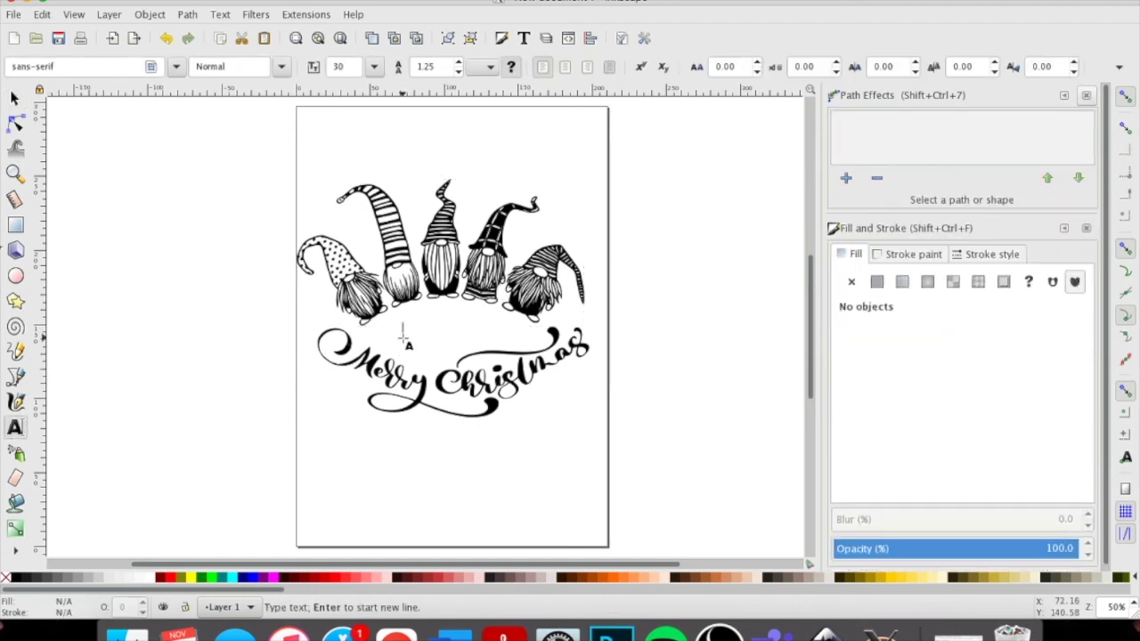
{"action": "type", "text": "2020"}
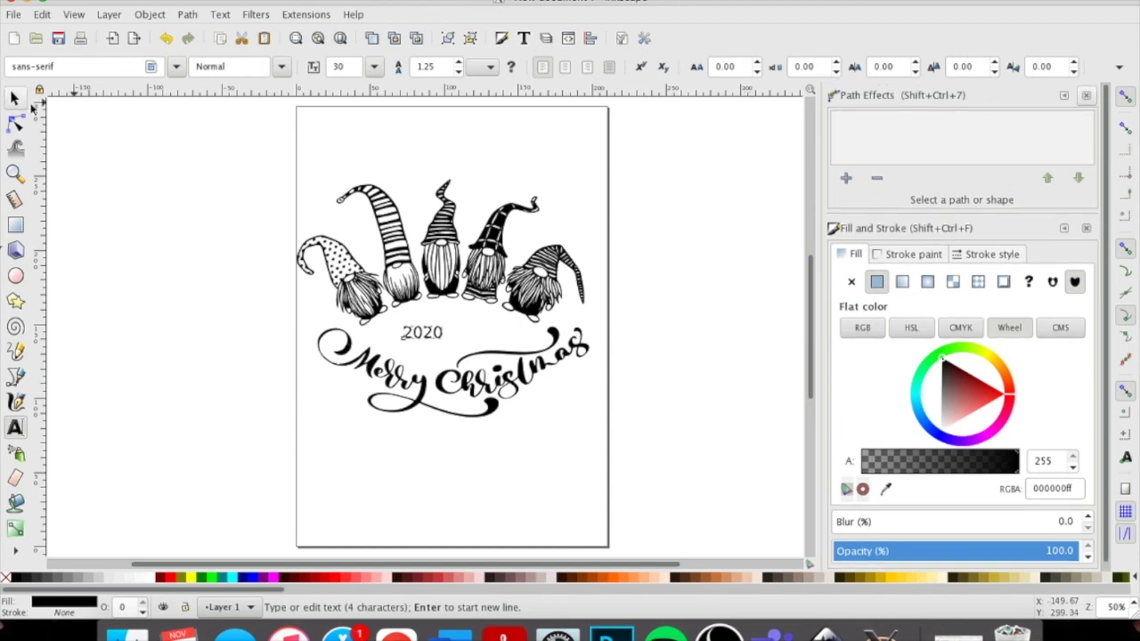
{"action": "left_click", "coordinate": [176, 66]}
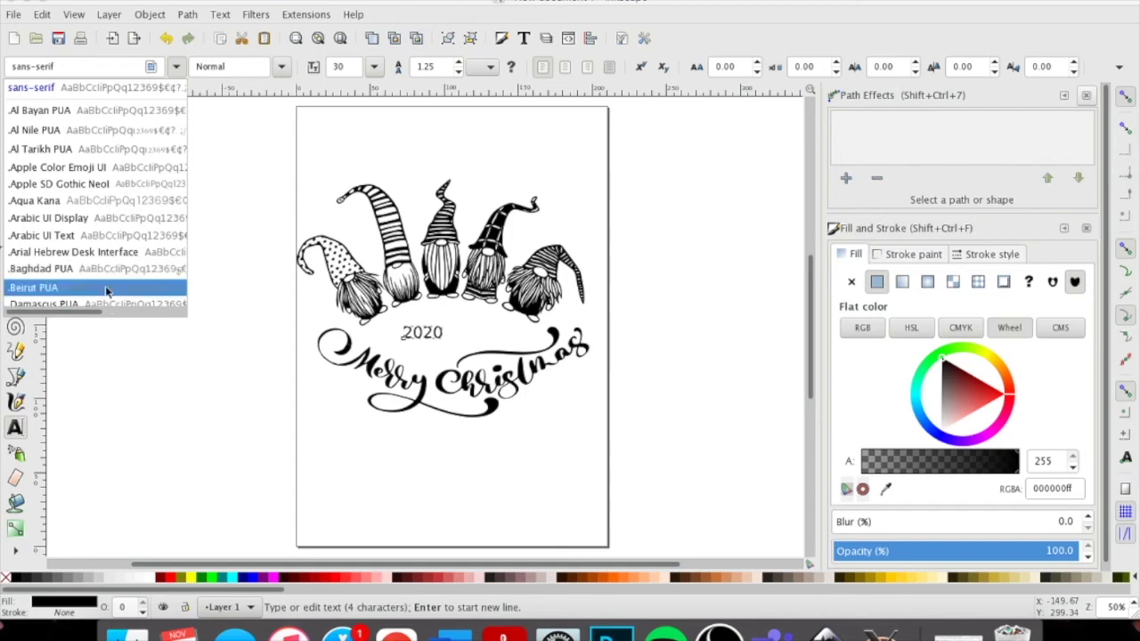
{"action": "left_click", "coordinate": [105, 289]}
{"action": "left_click", "coordinate": [15, 97]}
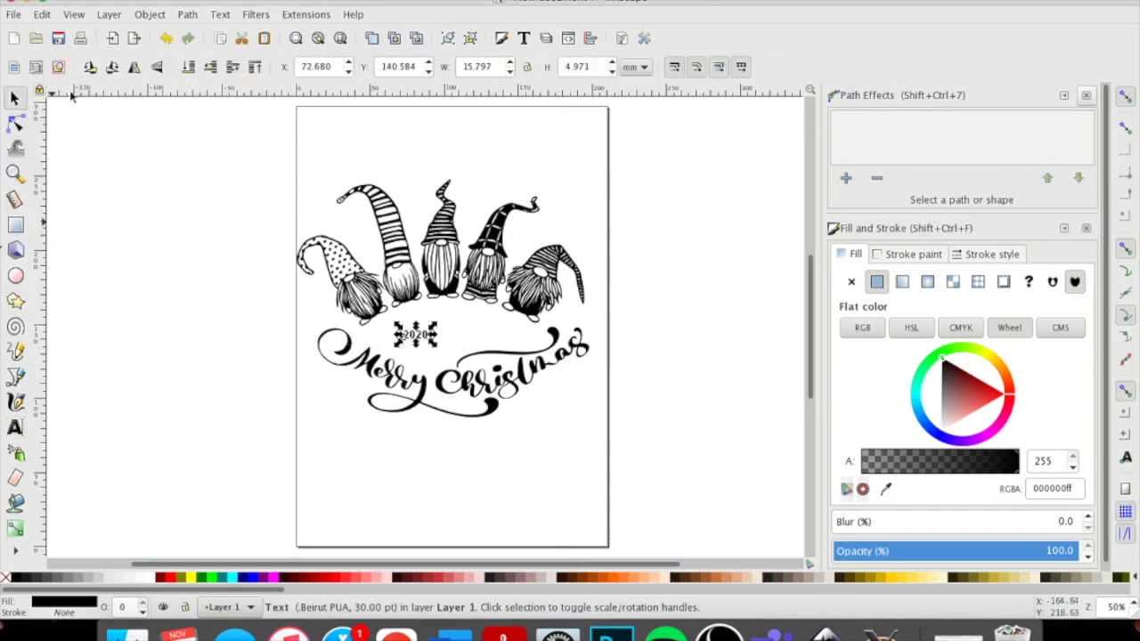
{"action": "left_click_drag", "start_coordinate": [441, 322], "coordinate": [460, 340]}
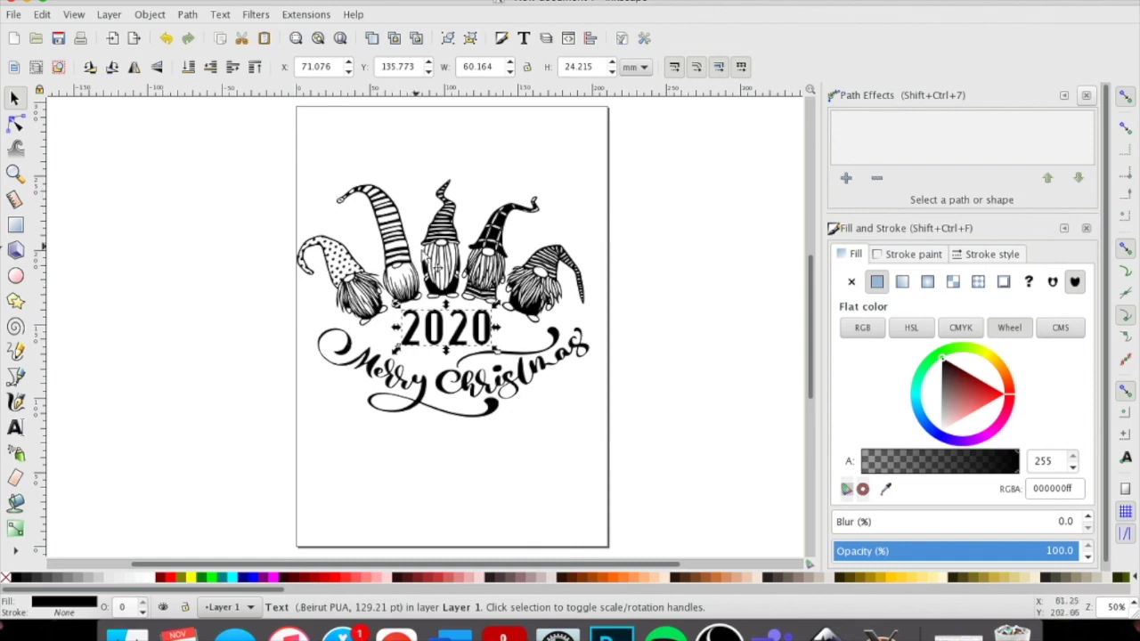
Look through the full list of path effects available for the bent gnomes
{"action": "left_click", "coordinate": [428, 260]}
{"action": "left_click", "coordinate": [846, 178]}
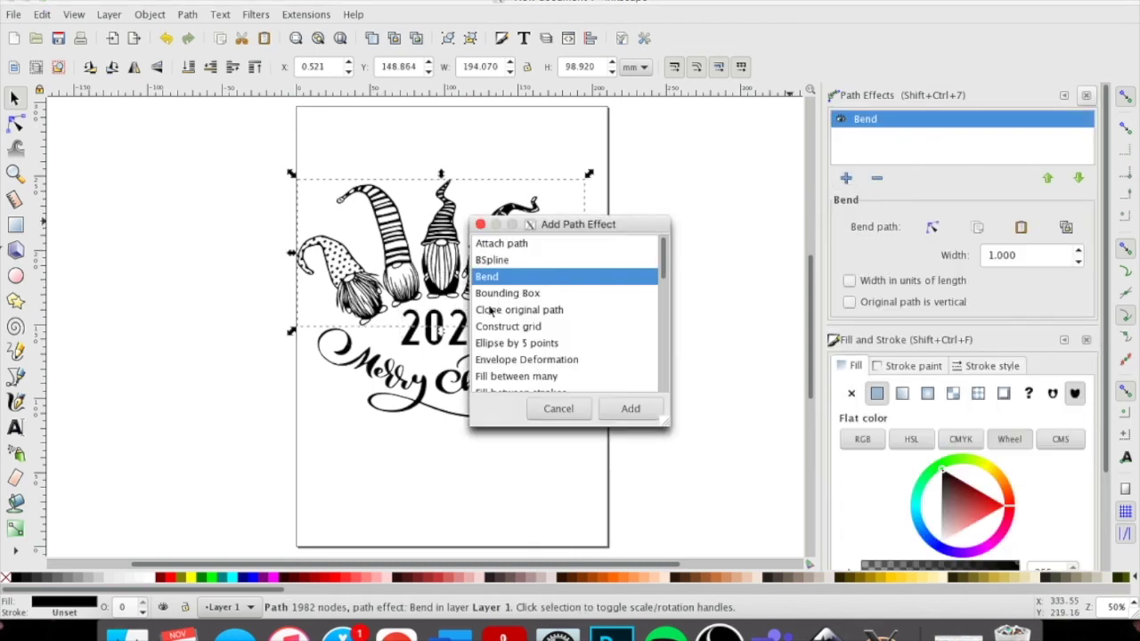
{"action": "scroll", "coordinate": [544, 363], "scroll_direction": "down", "scroll_amount": 10}
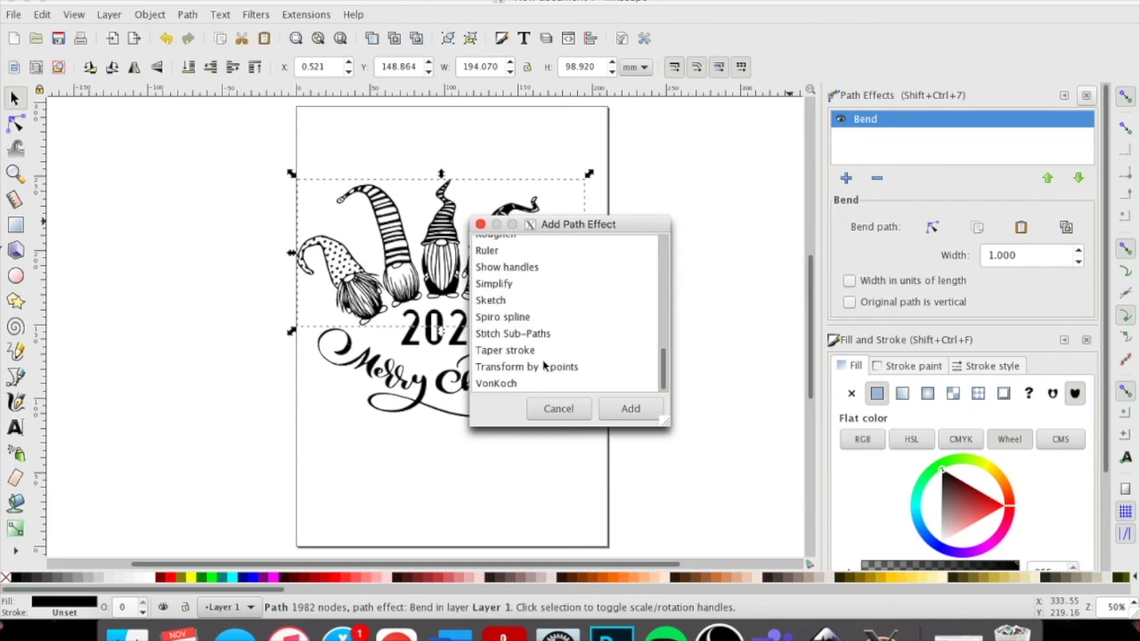
{"action": "scroll", "coordinate": [497, 375], "scroll_direction": "up", "scroll_amount": 10}
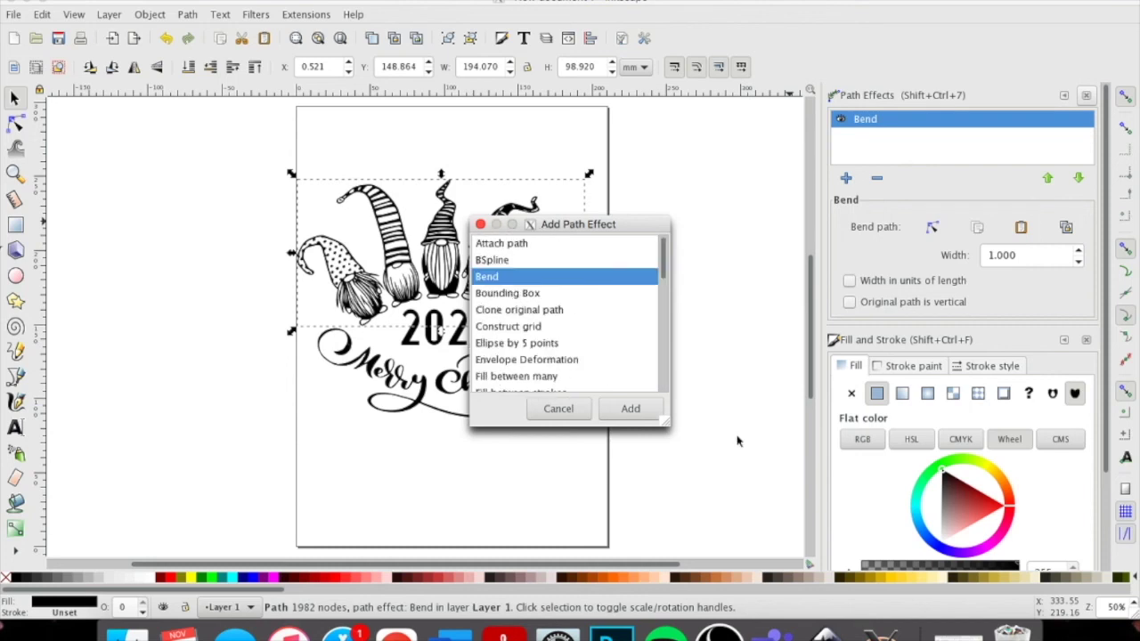